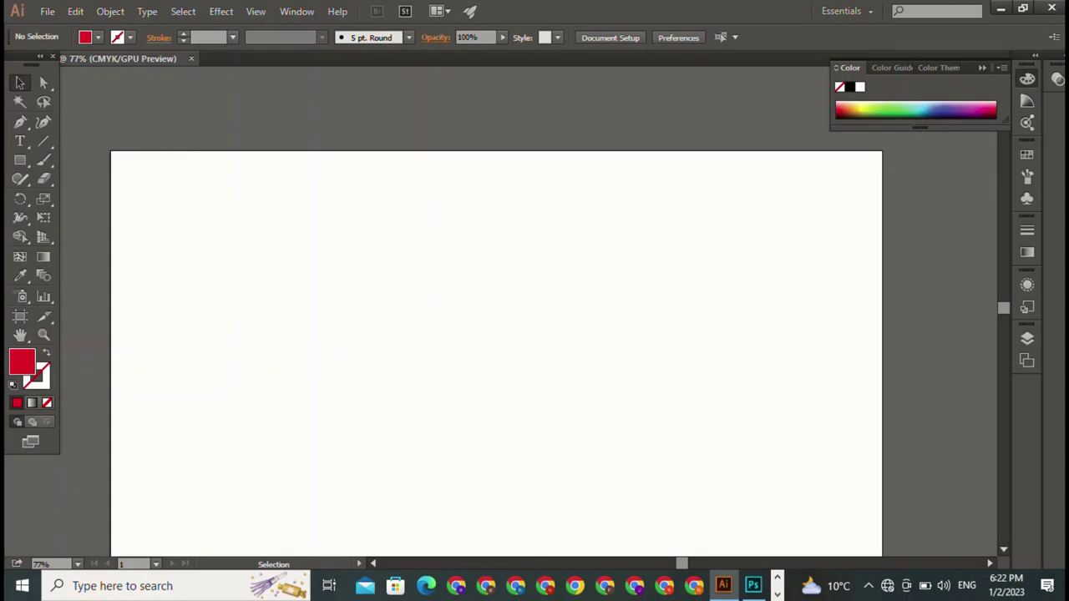
- Pan the artboard up slightly and start a black 12 pt Algerian text object
left_click_drag(501, 376, 508, 301)
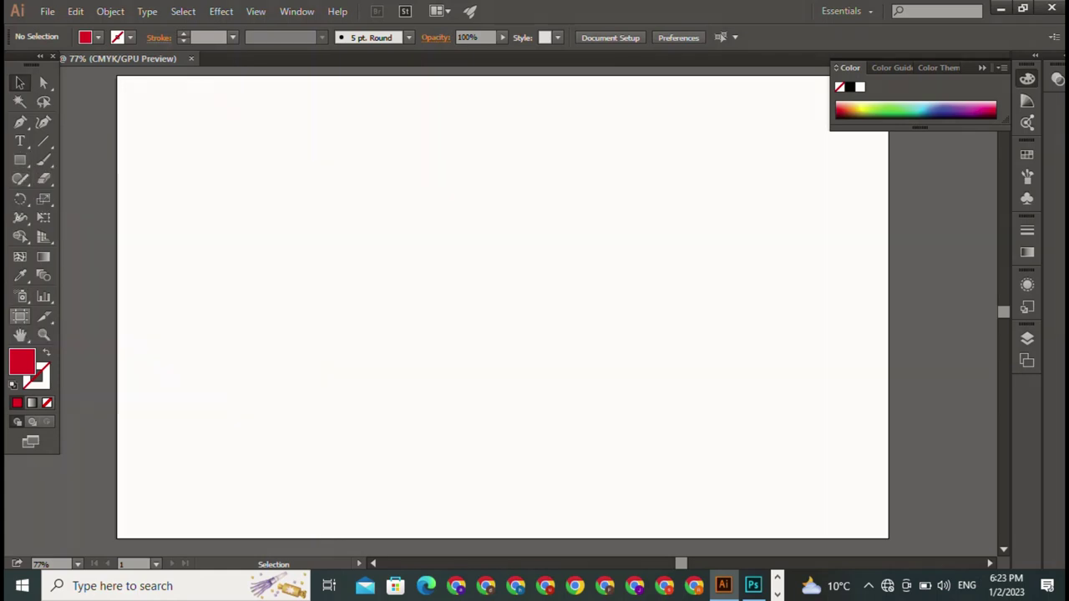
left_click(20, 142)
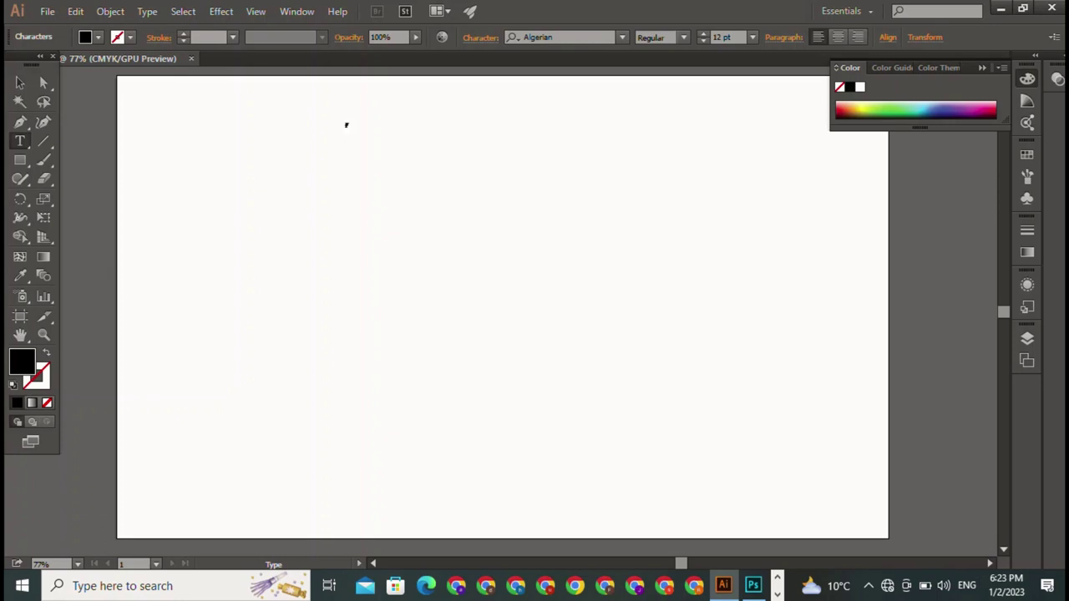
- Scale the FT text up to 218.25 pt and move it near the top centre
left_click(20, 82)
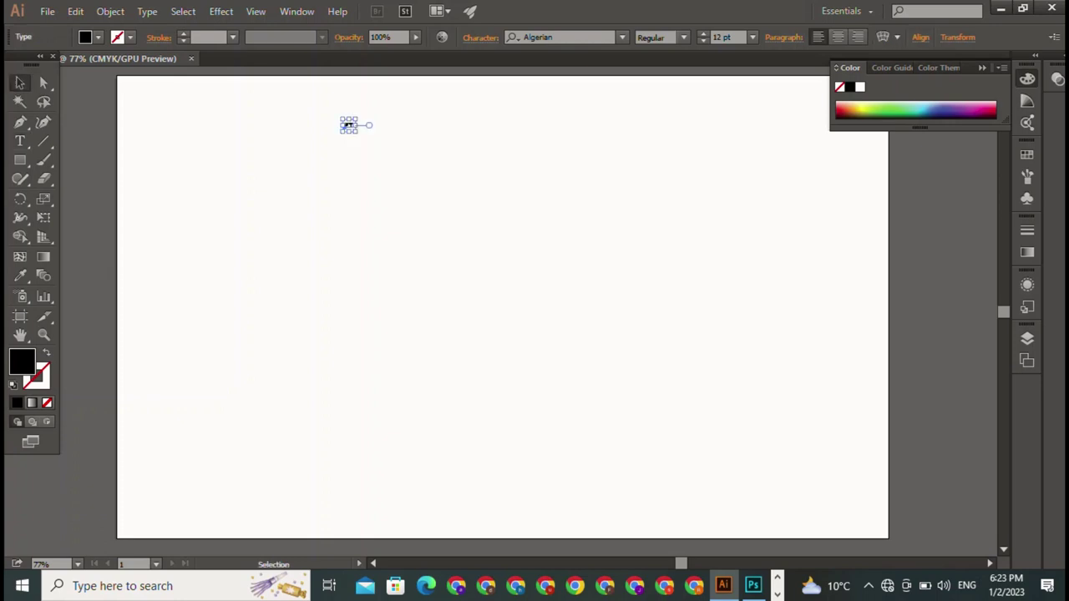
left_click_drag(357, 132, 565, 340)
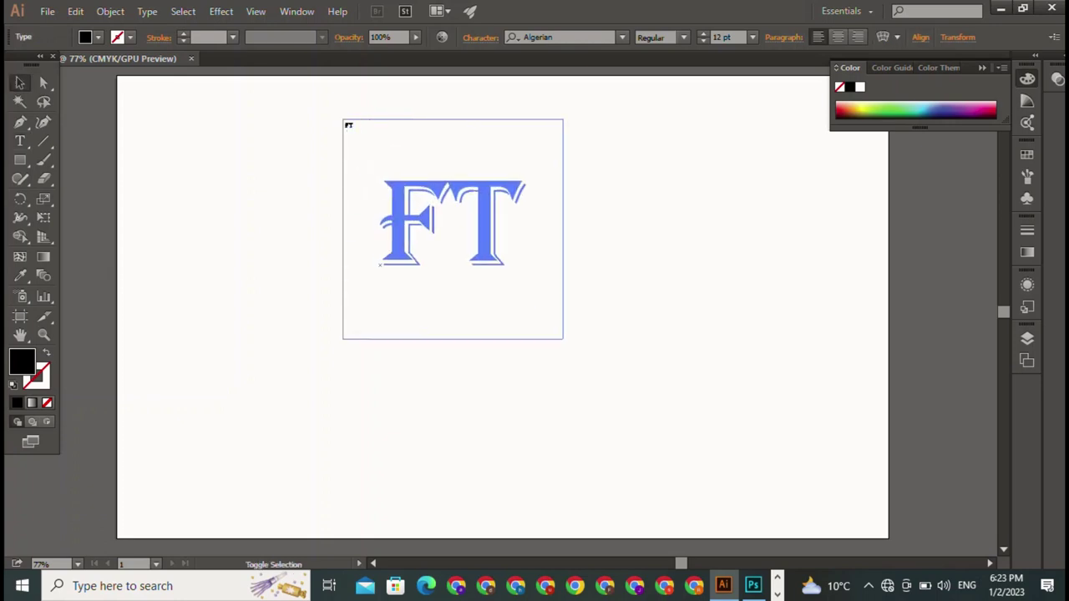
key("ctrl+shift+a")
left_click_drag(455, 226, 463, 182)
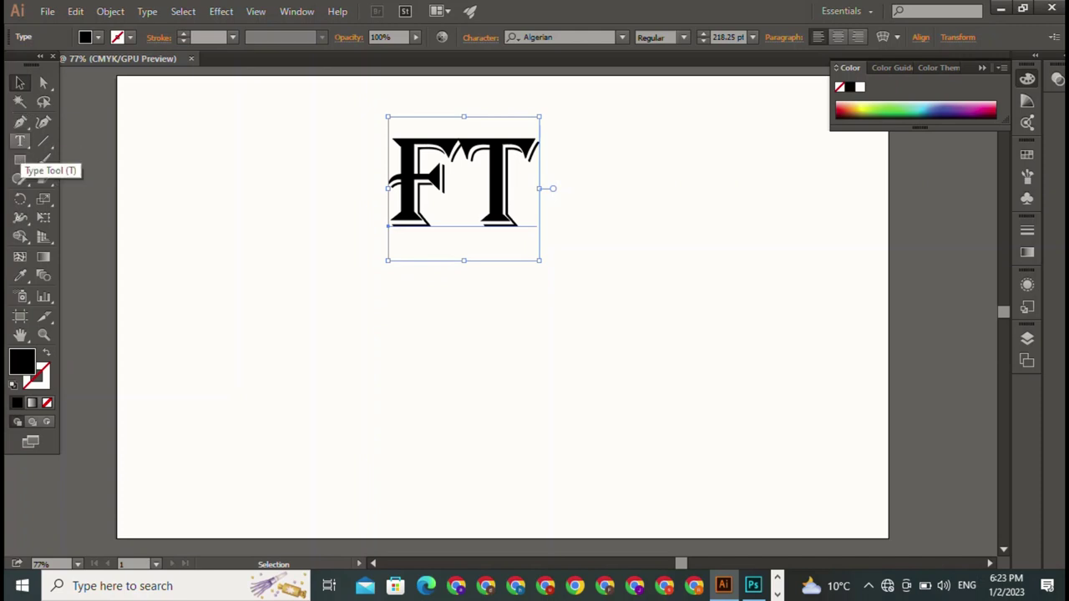
- Draw a tall narrow stem bar and a horizontal top-arm bar for the F
left_click(20, 160)
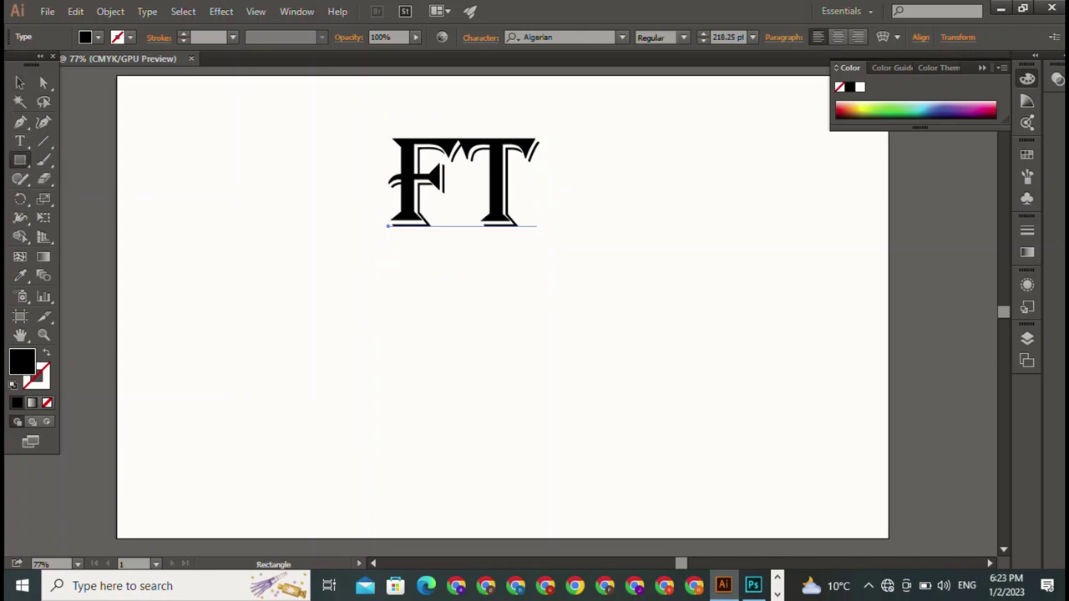
left_click_drag(259, 243, 286, 468)
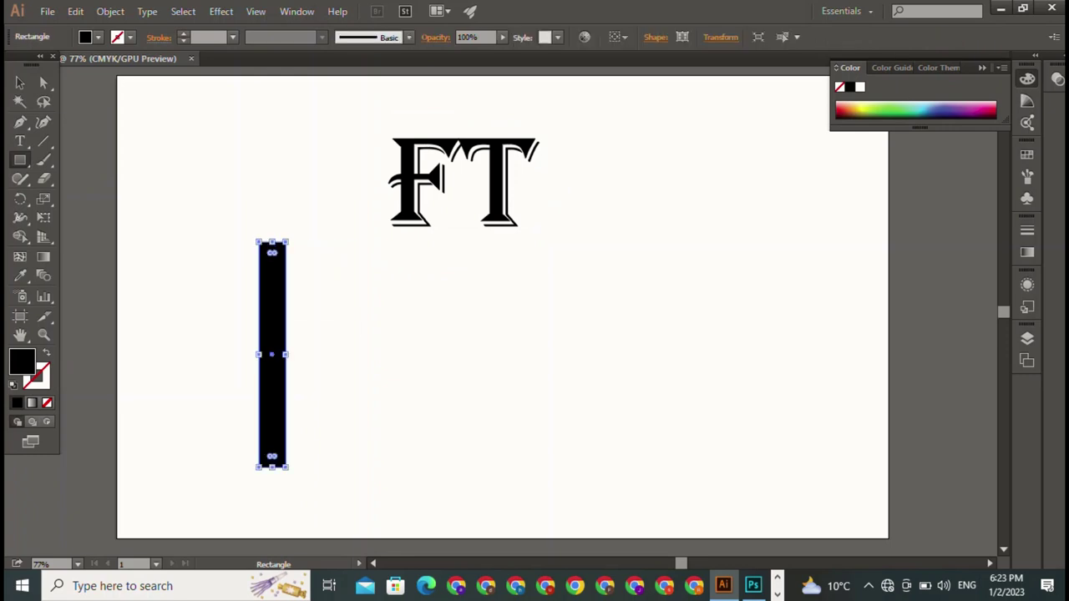
mouse_move(393, 285)
left_mouse_down()
mouse_move(485, 333)
mouse_move(511, 308)
mouse_move(513, 320)
mouse_move(377, 278)
left_mouse_up()
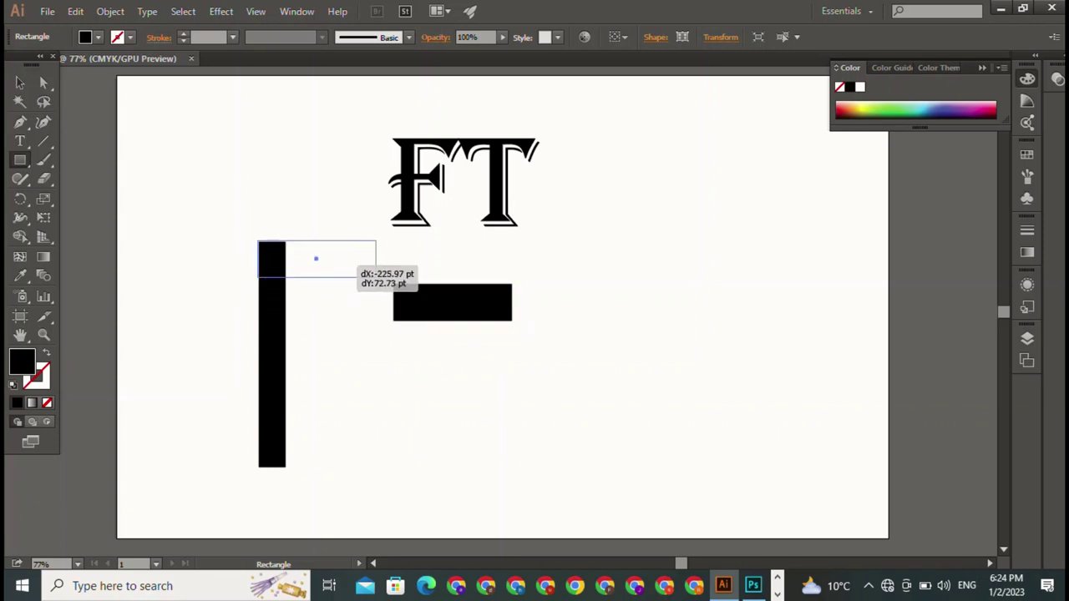
left_click_drag(379, 279, 406, 260)
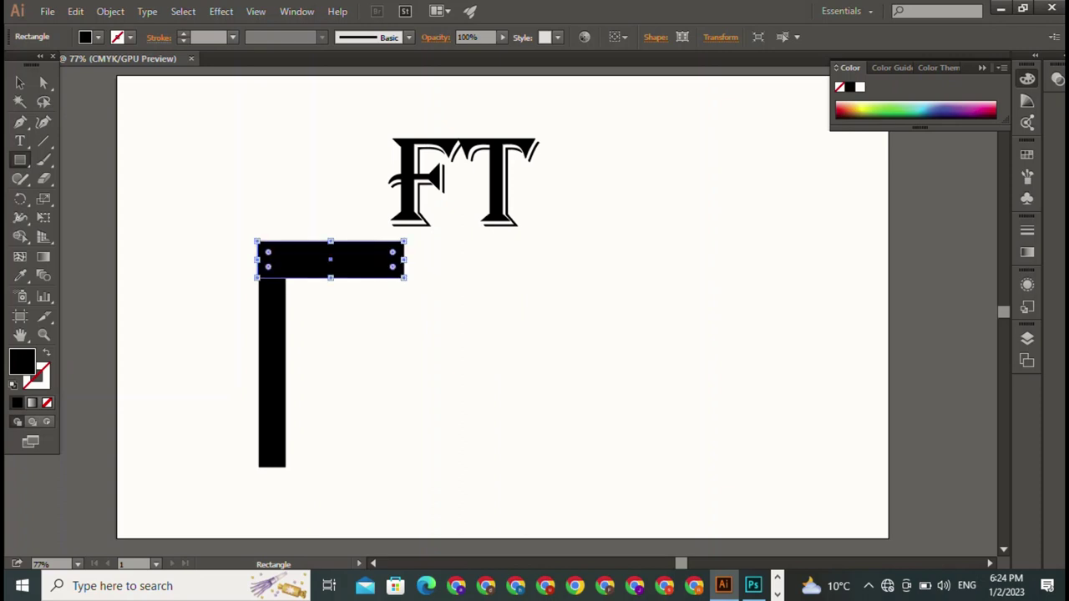
- Nudge the 242.857 × 61.039 pt top bar right and down onto the stem
key("v")
key("ctrl+shift+a")
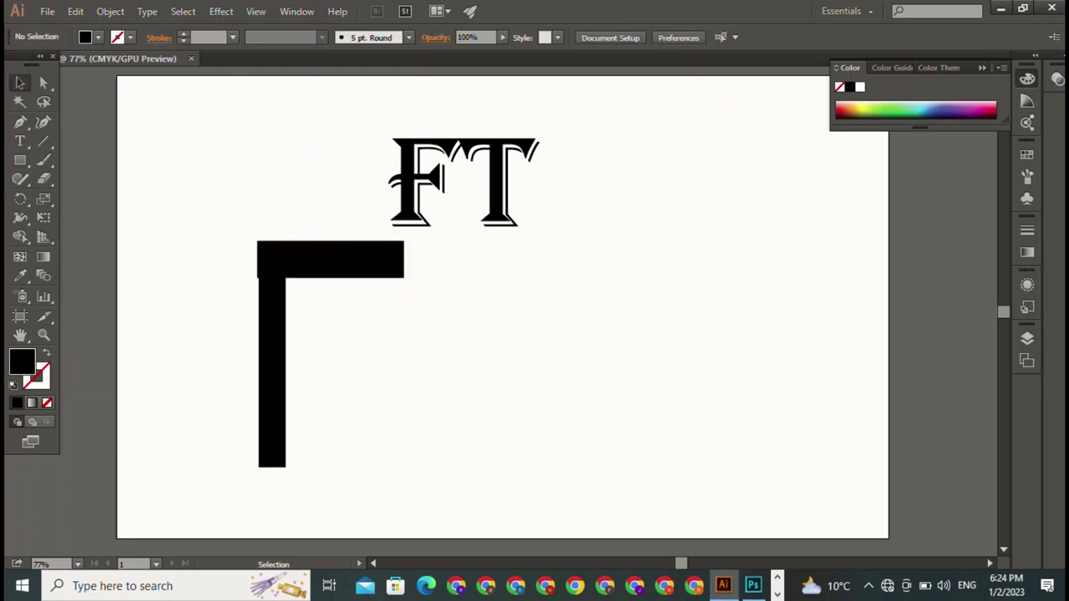
left_click_drag(330, 259, 332, 258)
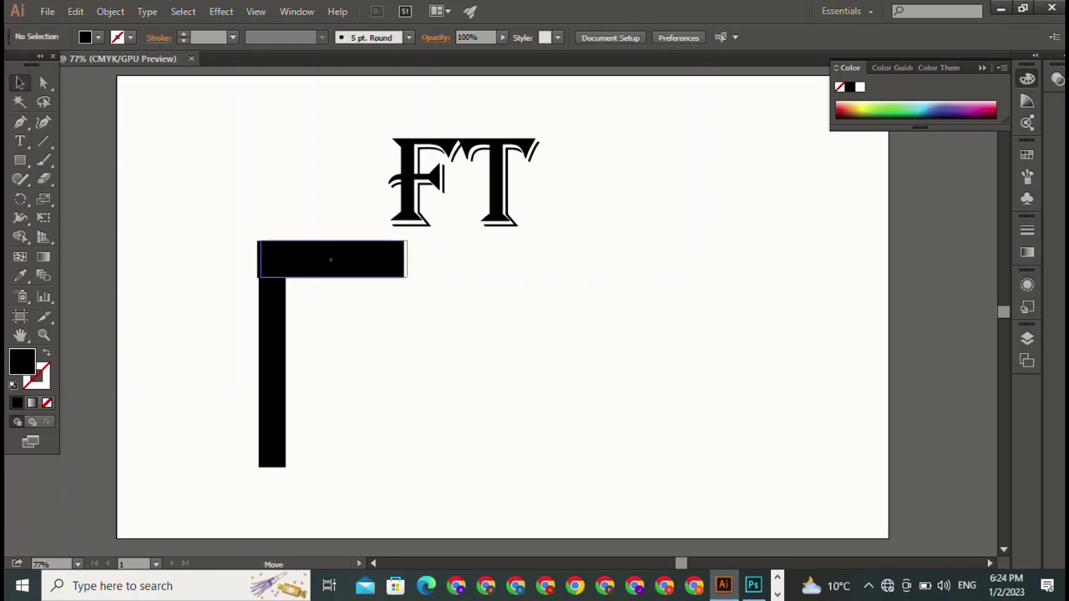
key("ctrl+shift+a")
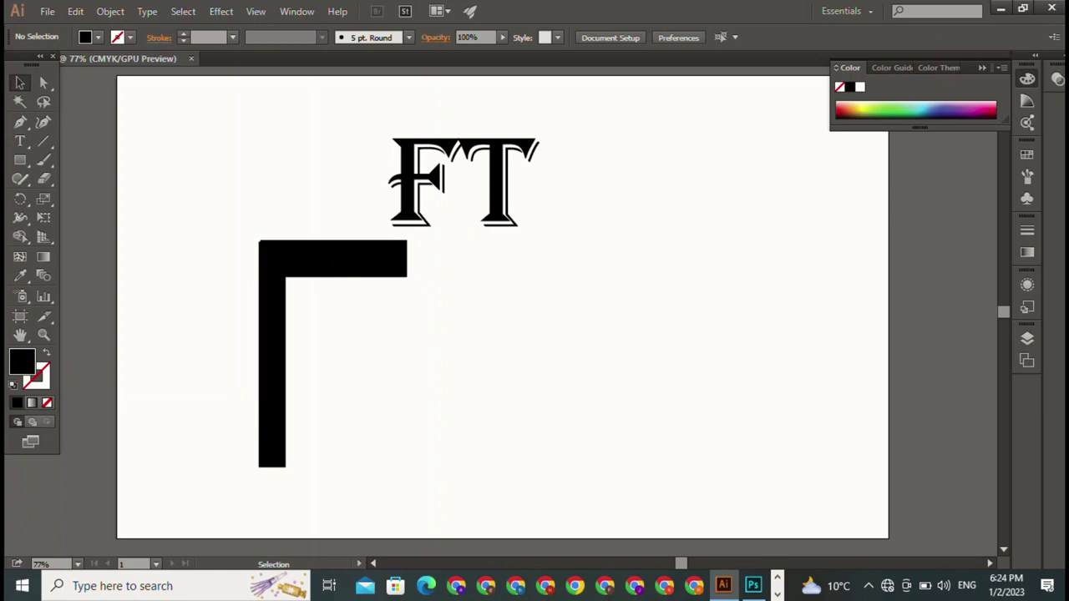
left_click_drag(332, 259, 332, 261)
key("ctrl+shift+a")
key("ctrl+shift+a")
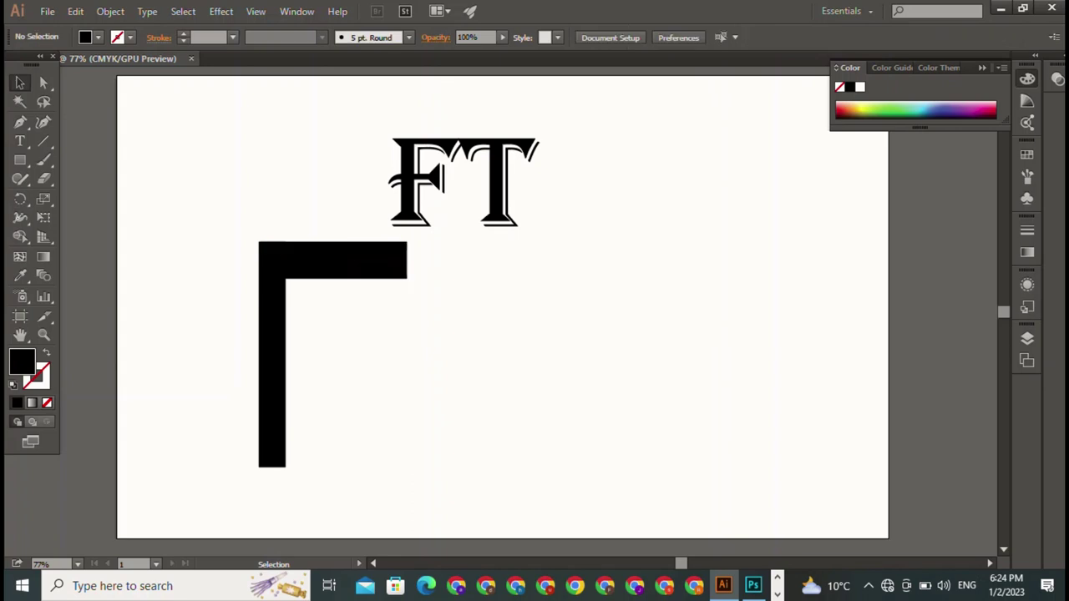
left_click(332, 260)
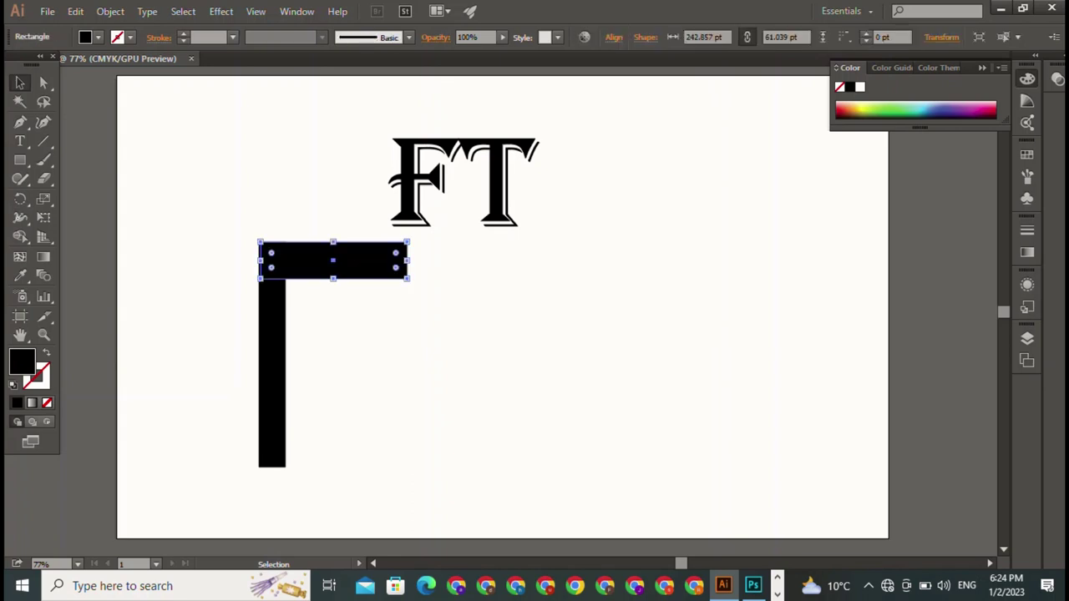
- Round the top bar's lower-right corner into a curved tip
key("a")
left_click(407, 278)
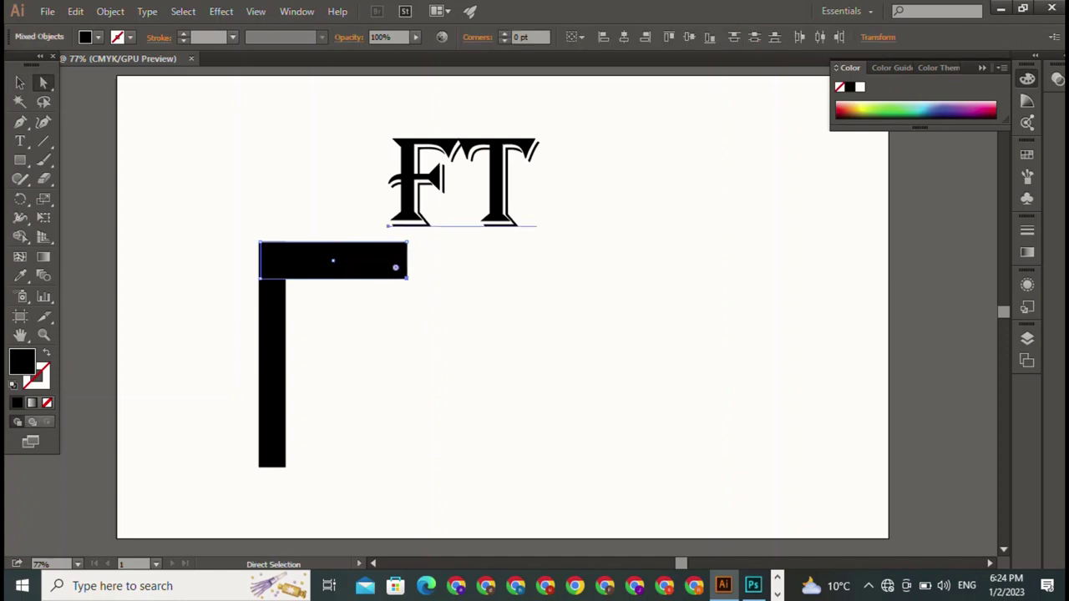
left_click_drag(396, 268, 366, 247)
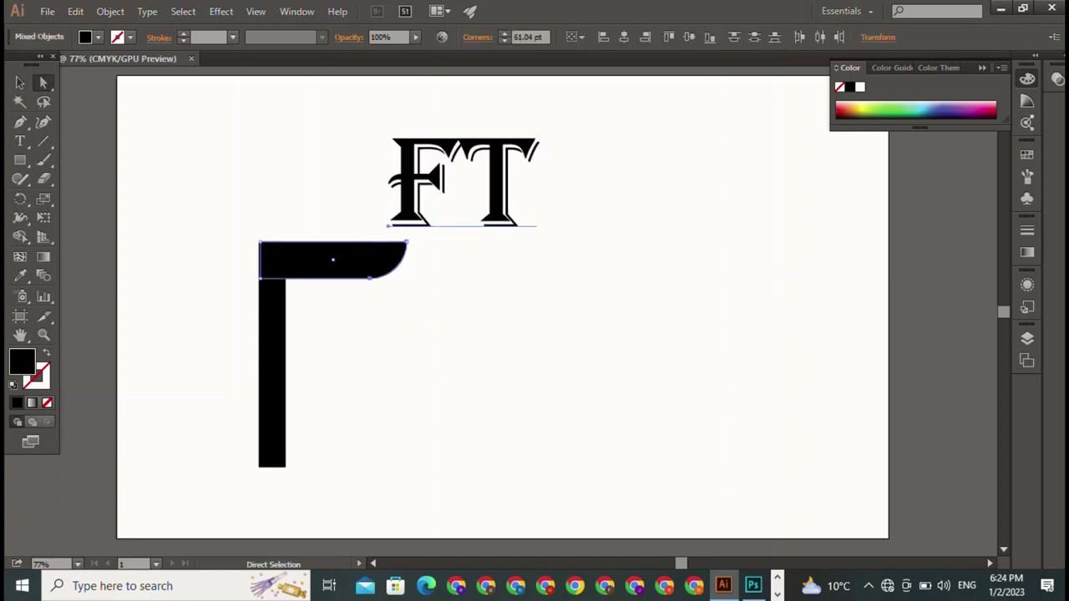
key("ctrl+shift+a")
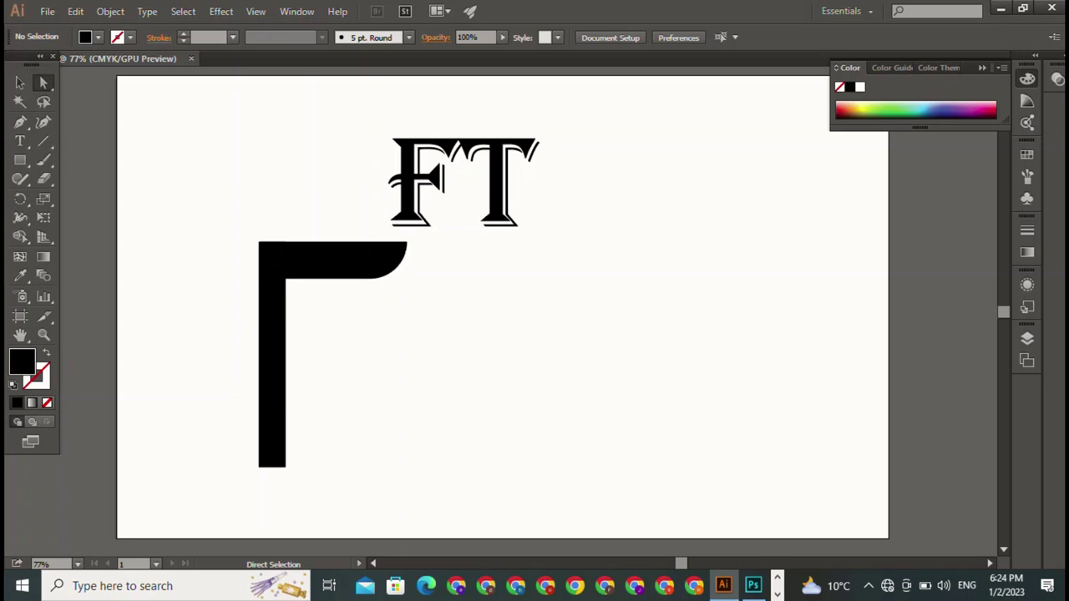
- Duplicate the rounded bar lower on the stem as the F's middle arm
key("v")
left_click(335, 258)
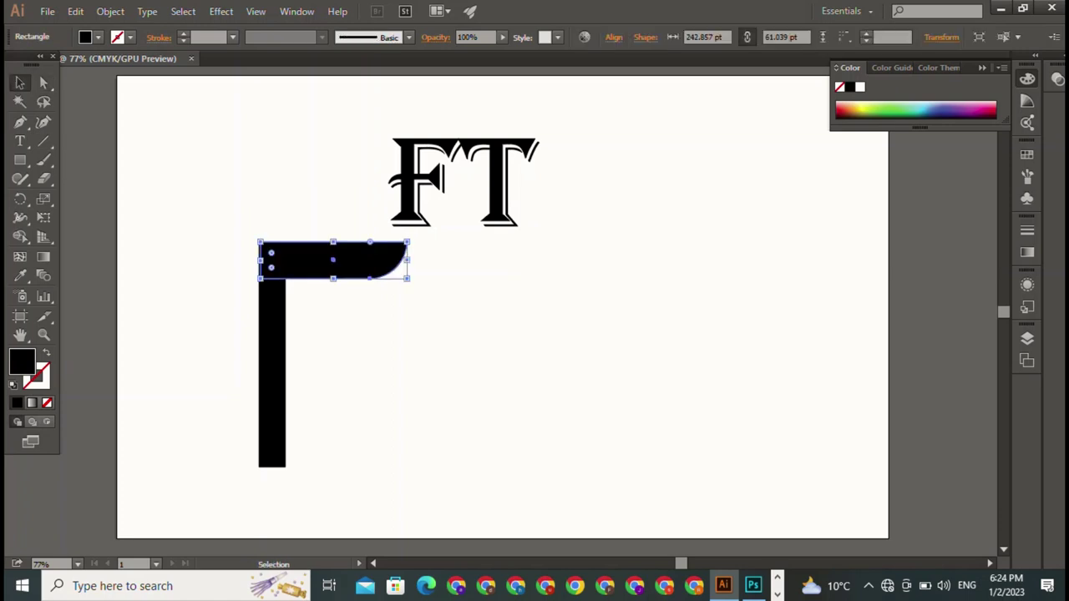
left_click_drag(334, 259, 334, 351)
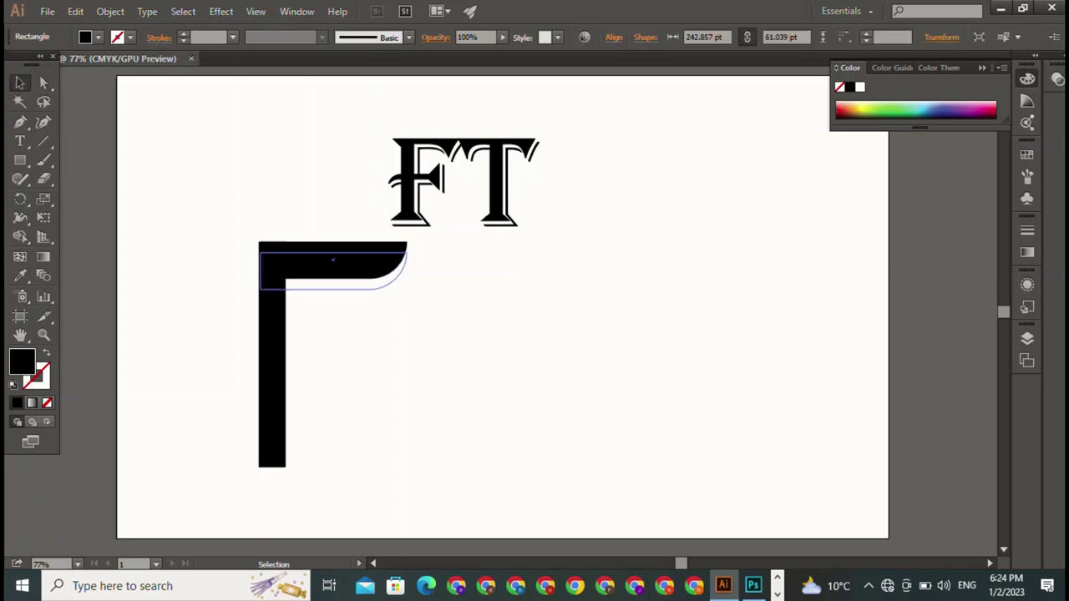
left_click_drag(334, 259, 334, 351)
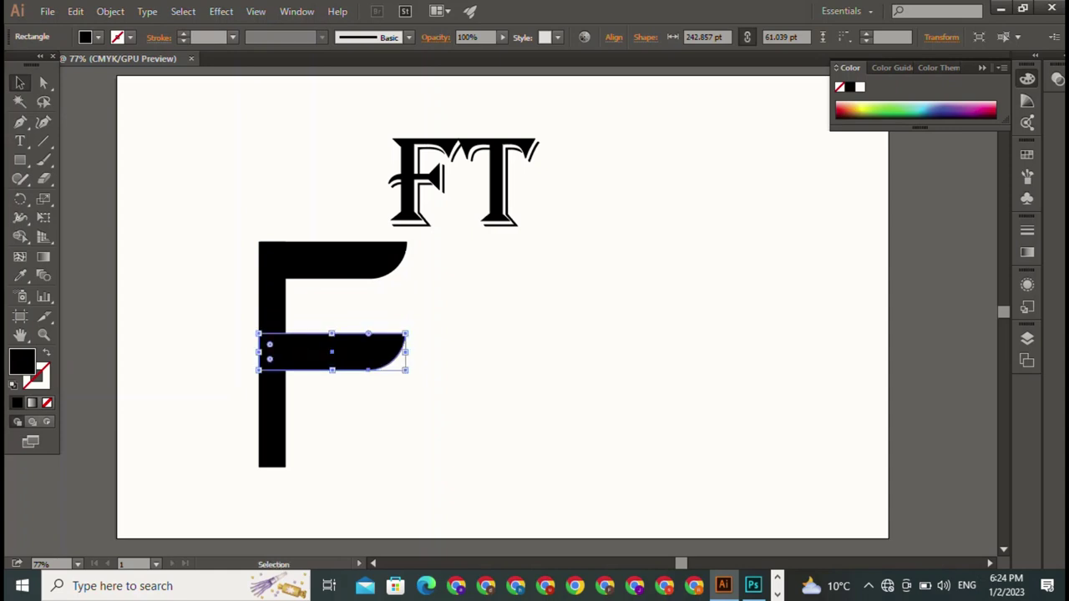
key("ctrl+shift+a")
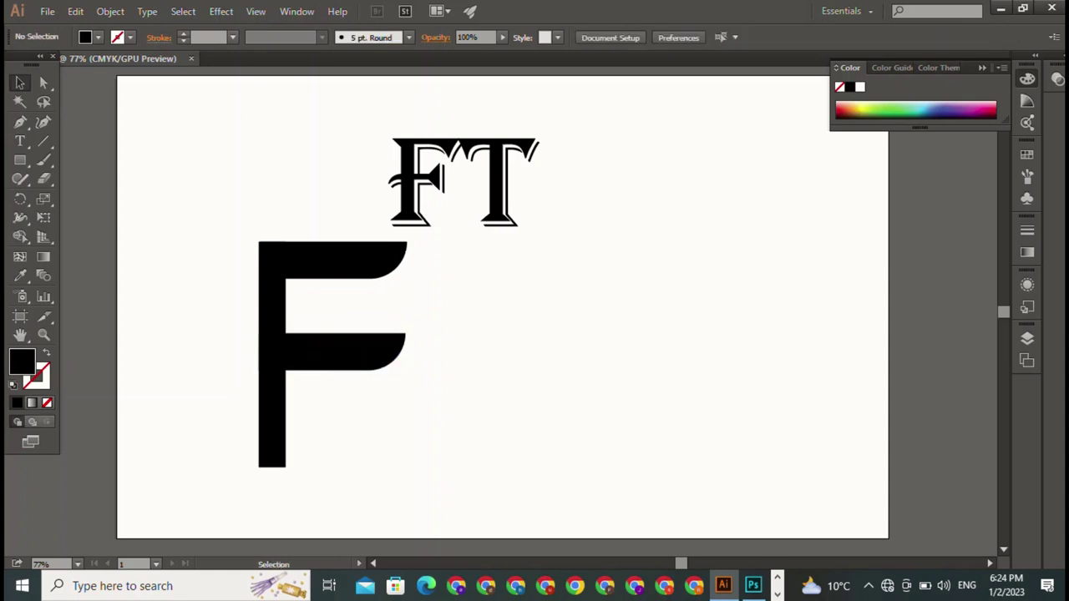
- Move the whole finished F down and to the right
left_click_drag(254, 203, 330, 393)
key("a")
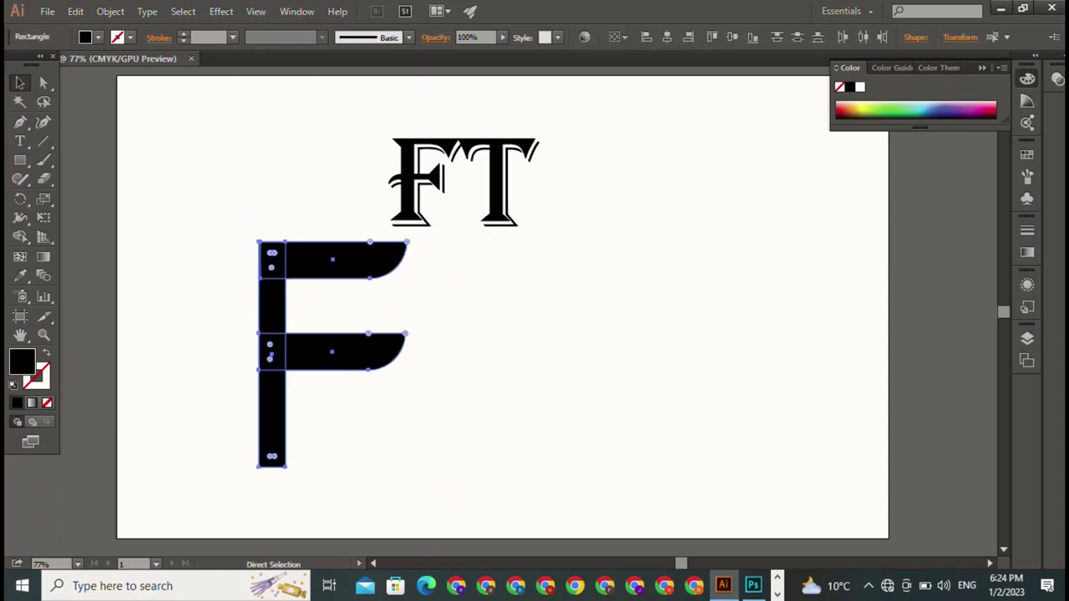
key("v")
key("ctrl+shift+a")
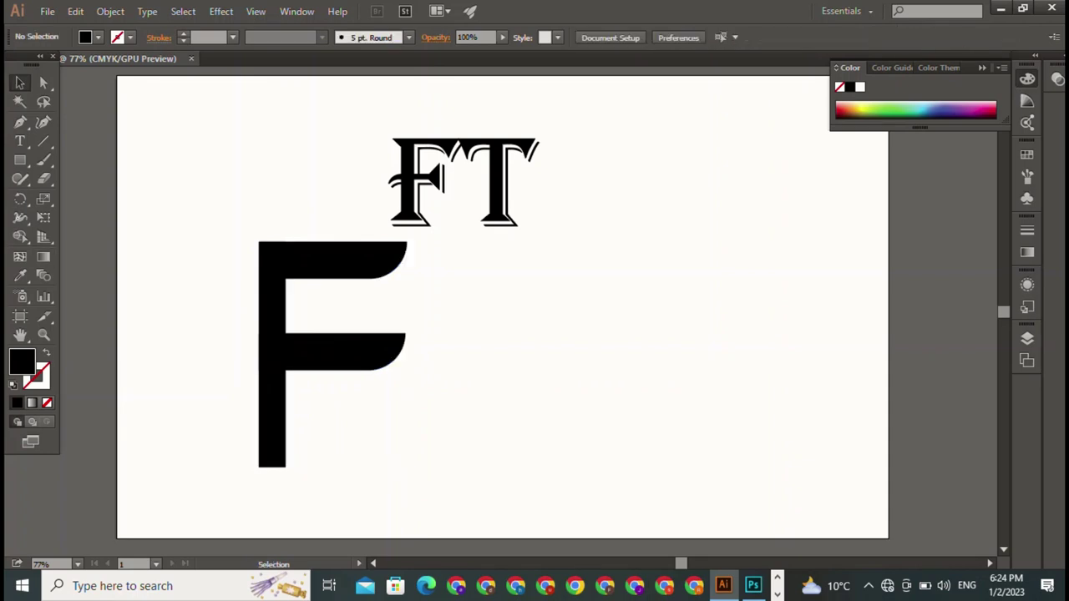
mouse_move(272, 375)
left_mouse_down()
mouse_move(205, 313)
mouse_move(315, 425)
left_mouse_up()
key("ctrl+shift+a")
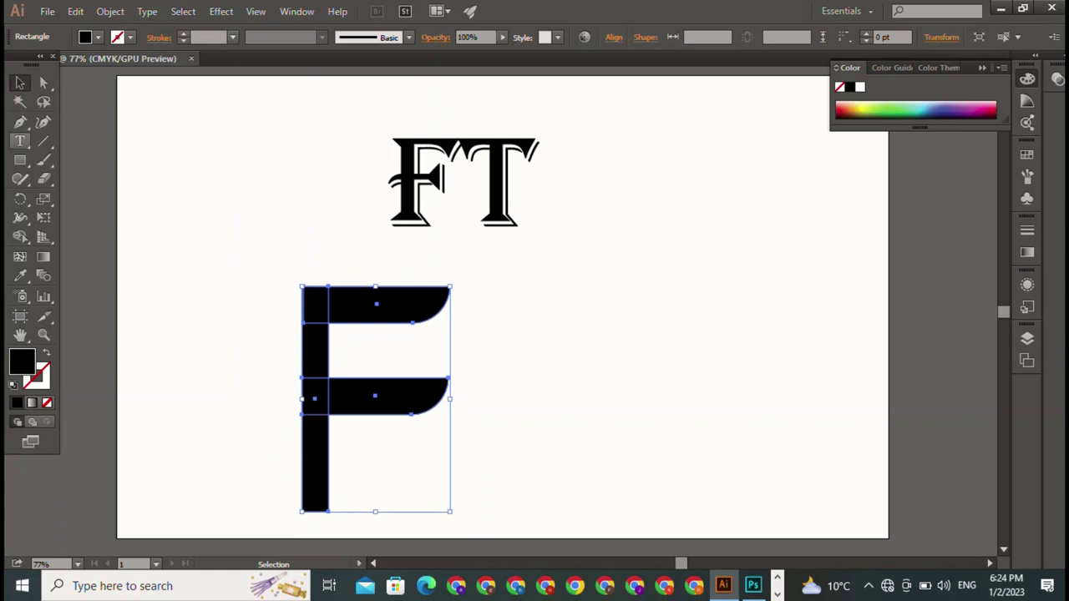
key("t")
key("ctrl+shift+a")
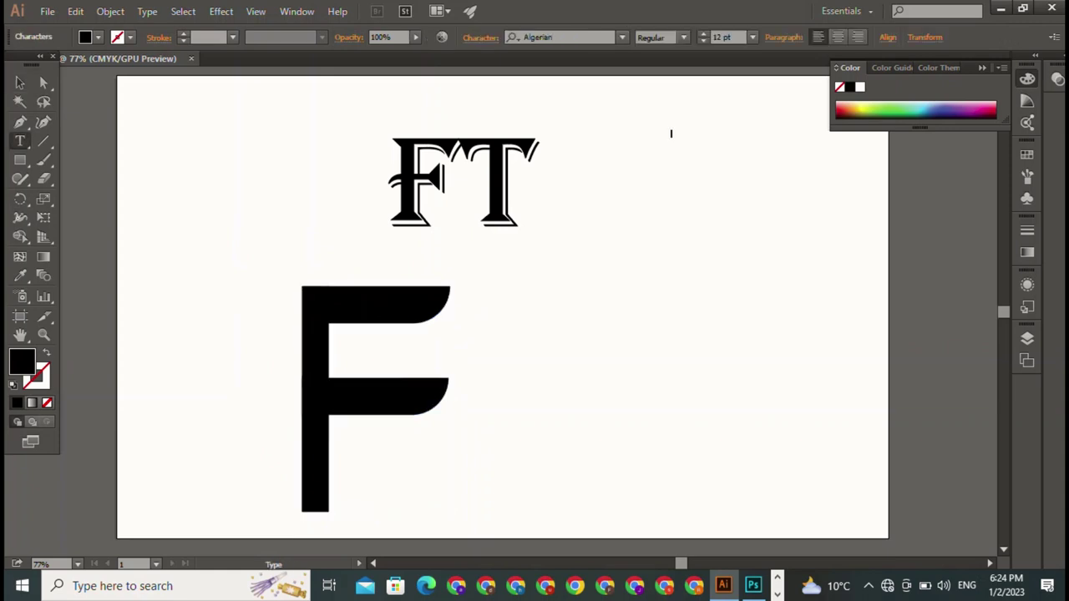
- Add a T text object right of the F and scale it to 192 pt
left_click(673, 133)
key("Escape")
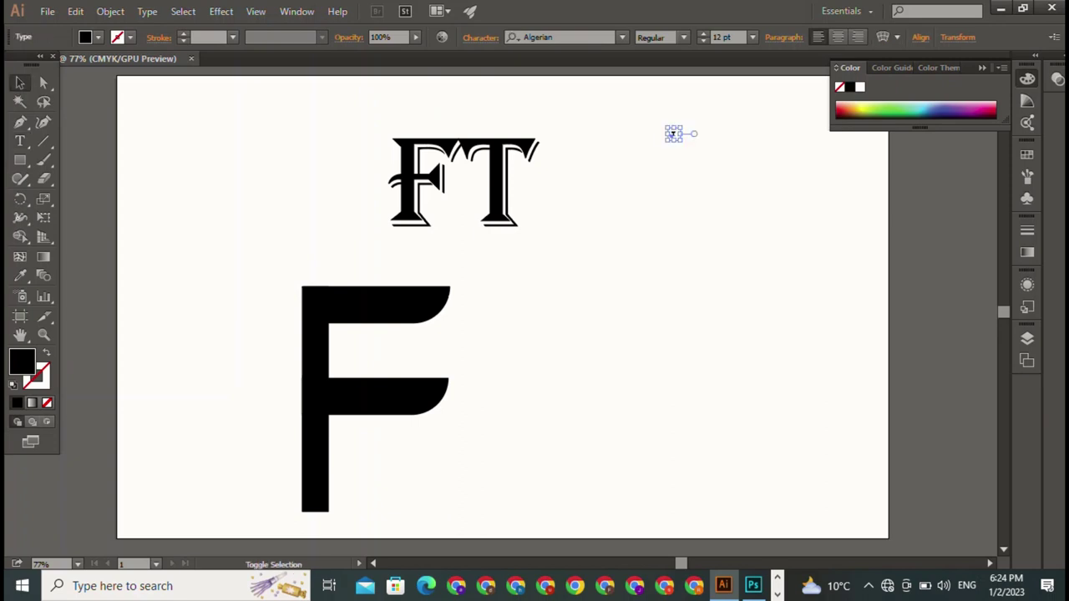
left_click_drag(673, 139, 674, 291)
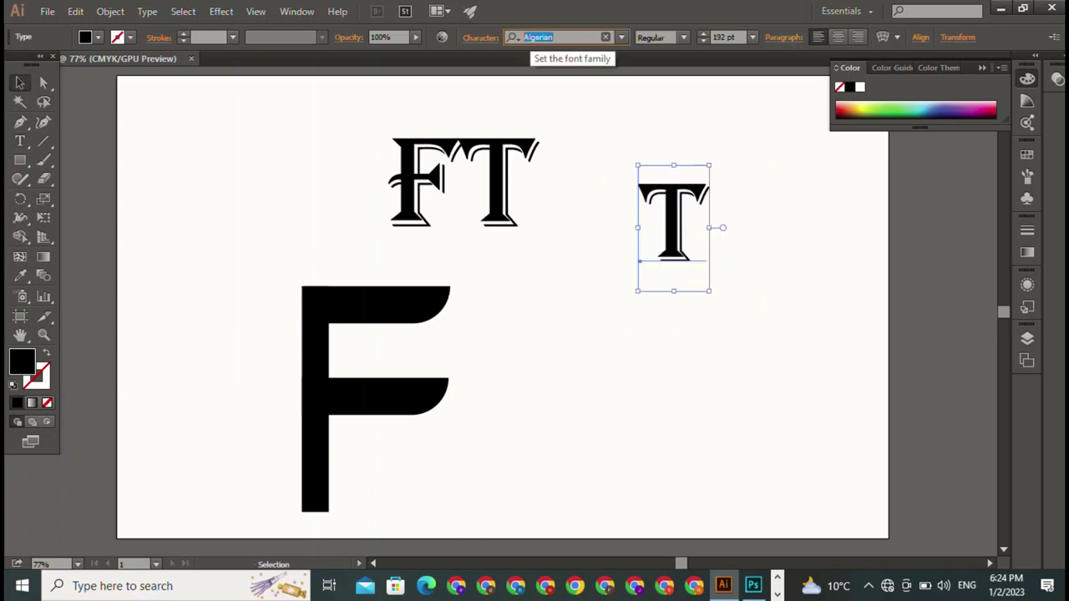
- Set the T's font to Home Christmas Regular
left_click(551, 37)
key("BackSpace")
type("h")
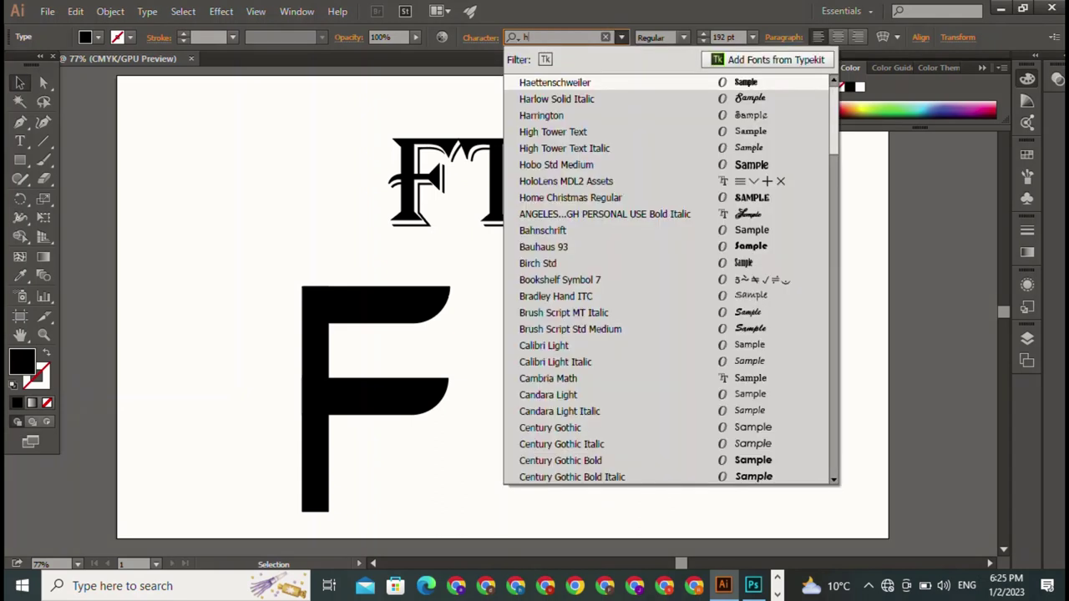
type("o")
key("Down")
key("Down")
key("Down")
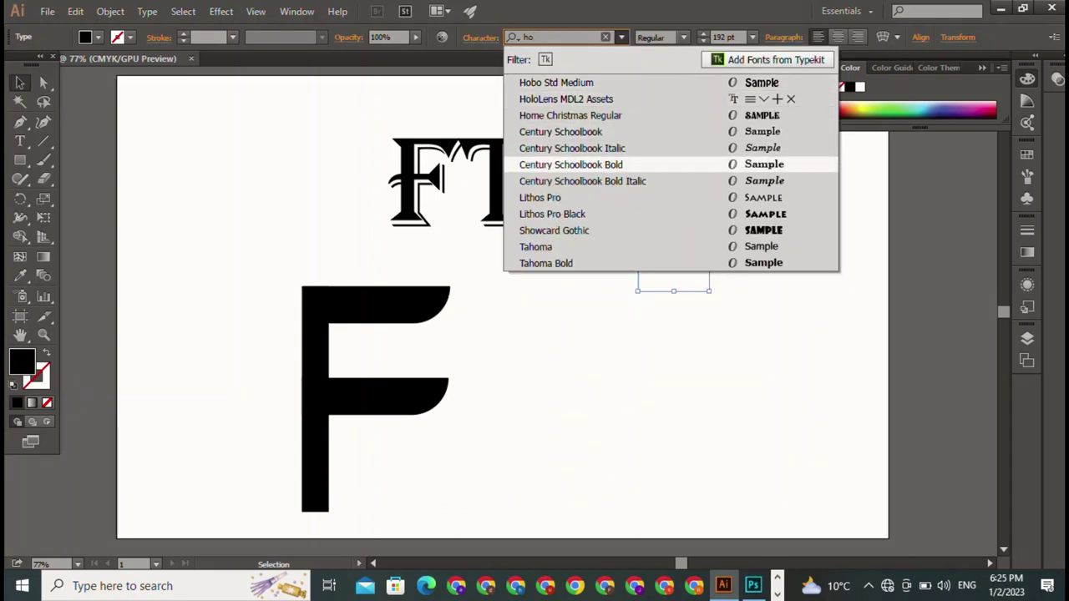
key("Down")
key("Down")
key("Down")
key("Up")
key("Up")
key("Up")
key("Return")
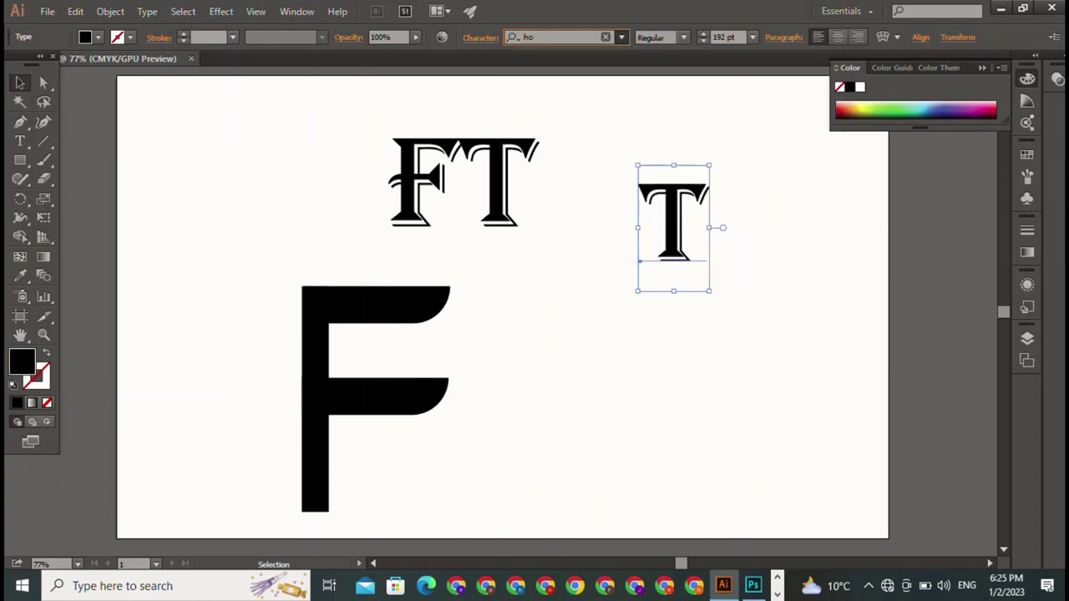
- Enlarge the T to 537.23 pt to match the F's height, then set it right of the F
left_click_drag(727, 291, 808, 415)
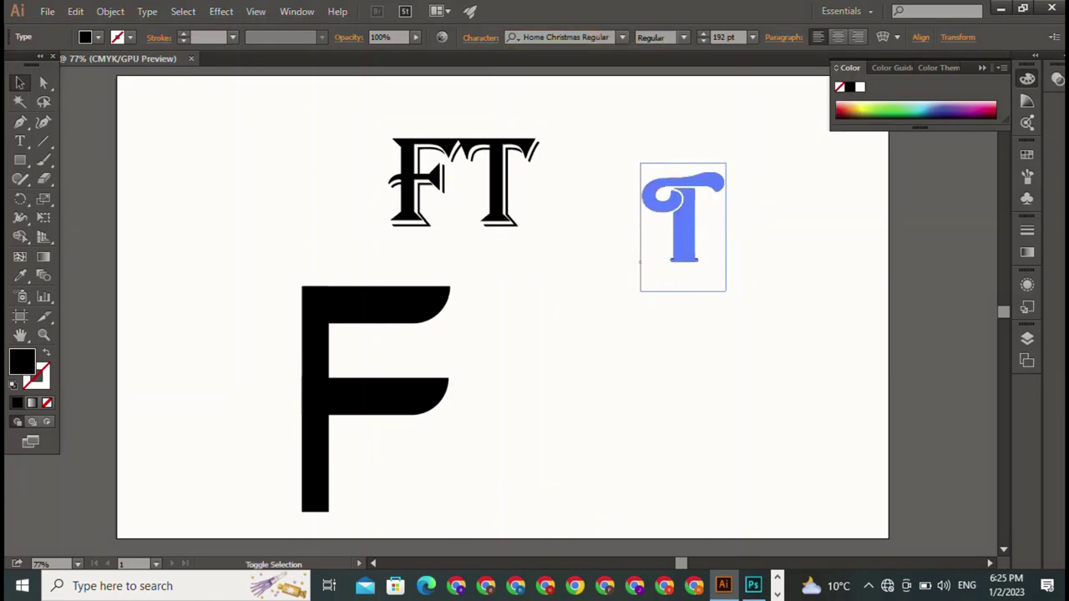
left_click_drag(640, 357, 359, 464)
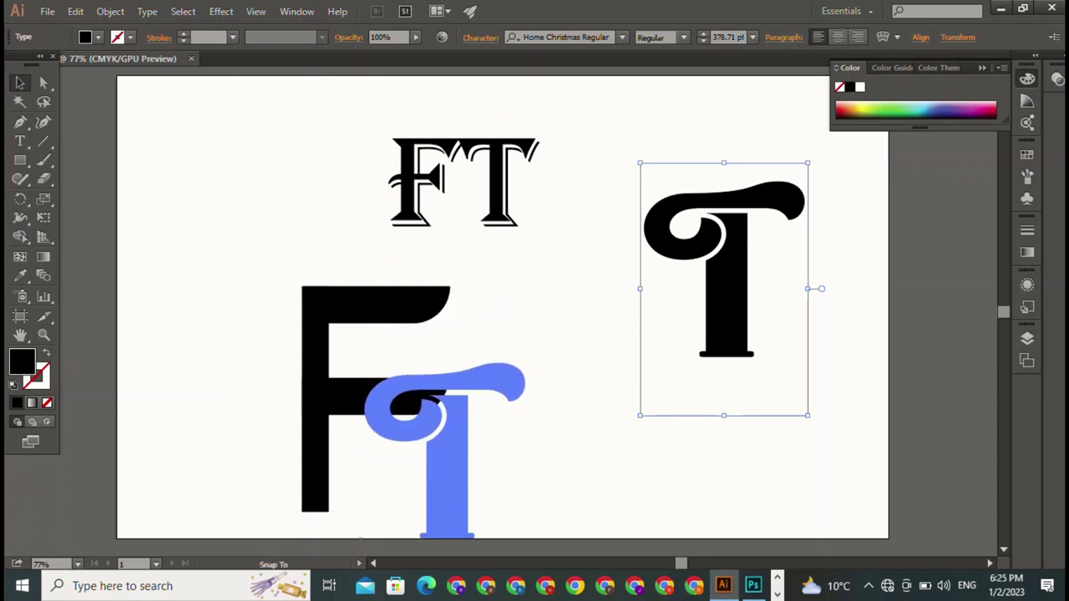
left_click_drag(359, 464, 361, 538)
left_click_drag(528, 344, 599, 240)
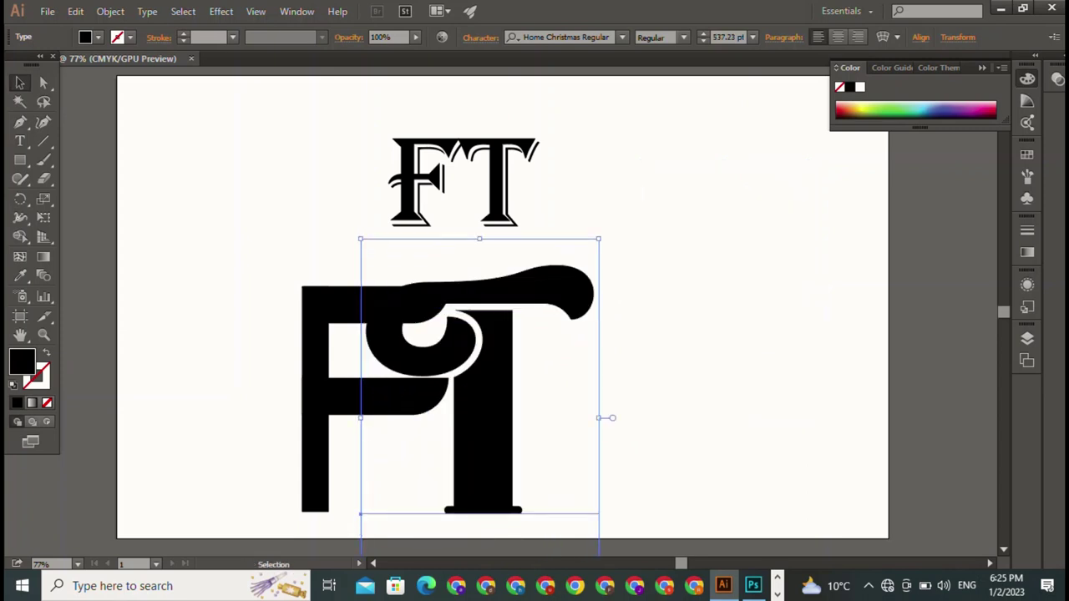
left_click_drag(480, 401, 470, 411)
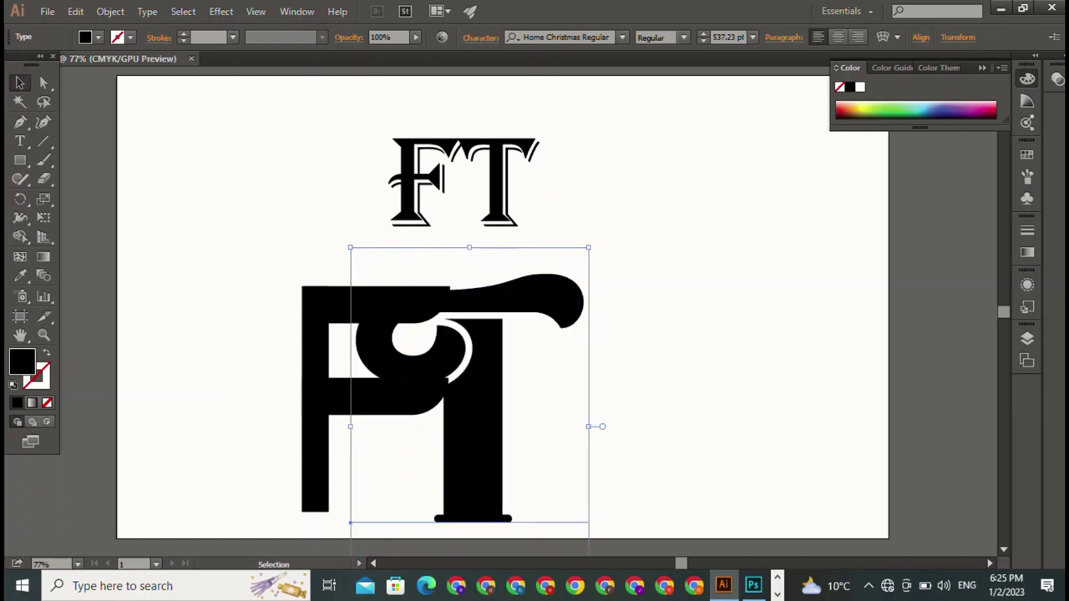
left_click(710, 434)
left_click_drag(348, 523, 338, 523)
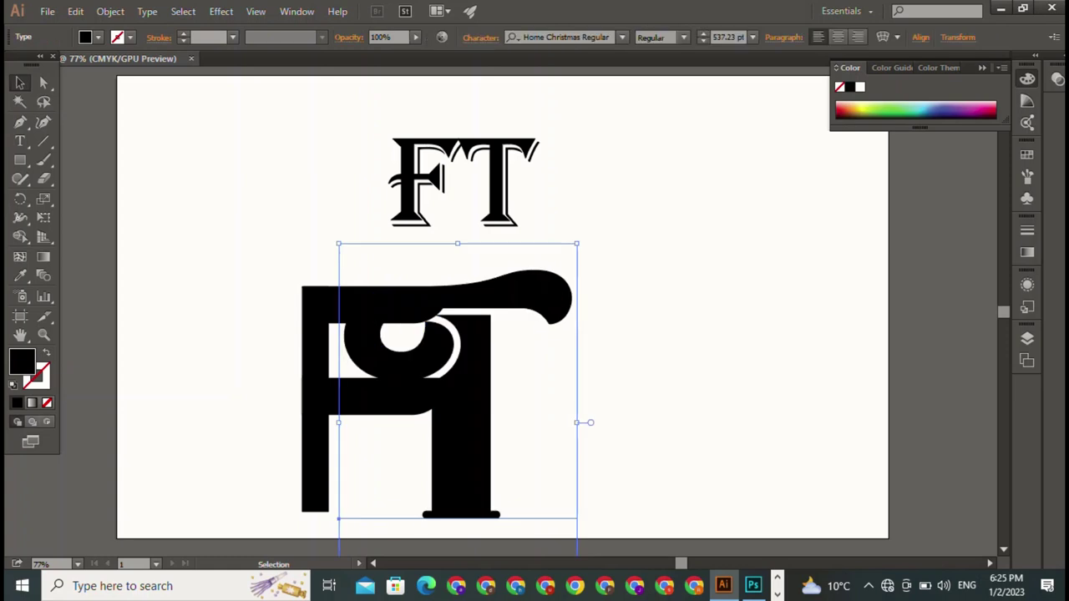
key("ctrl+shift+a")
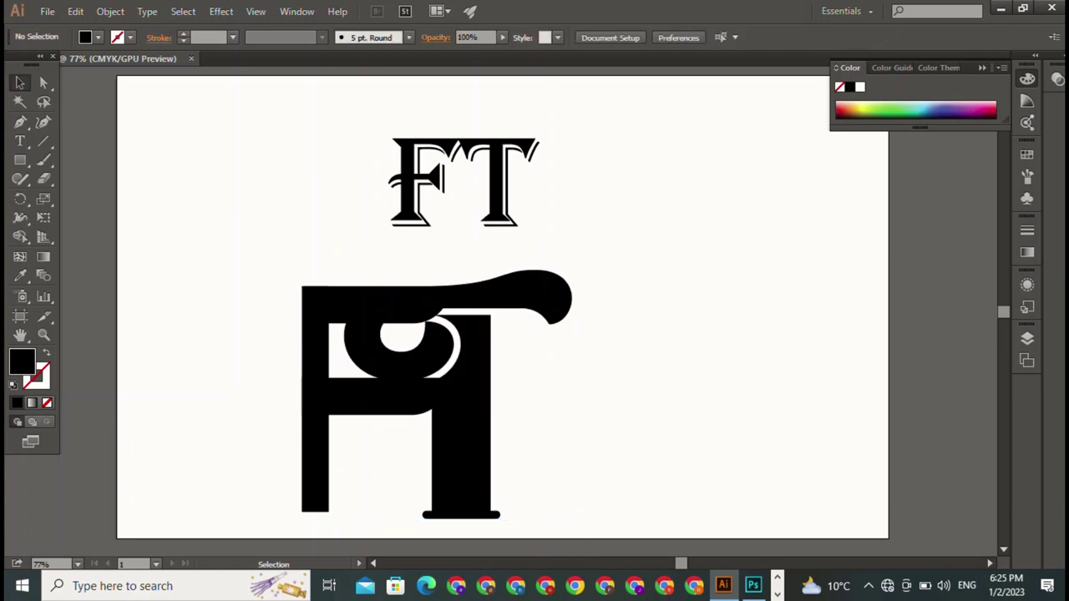
left_click_drag(498, 515, 743, 490)
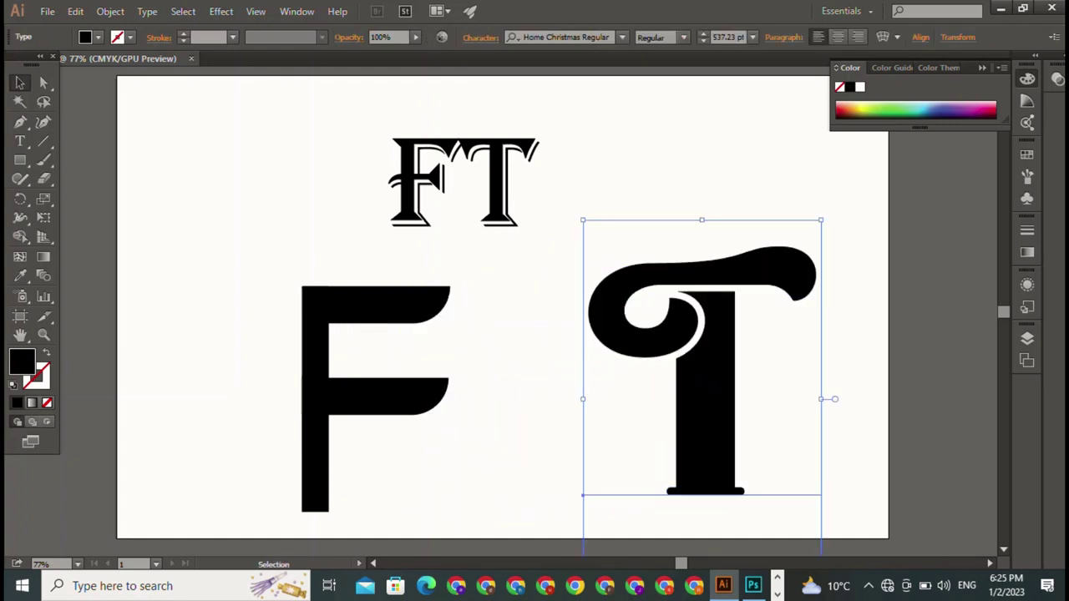
- Draw a rectangle over the T's left curl and try removing the overlap with Shape Builder
key("m")
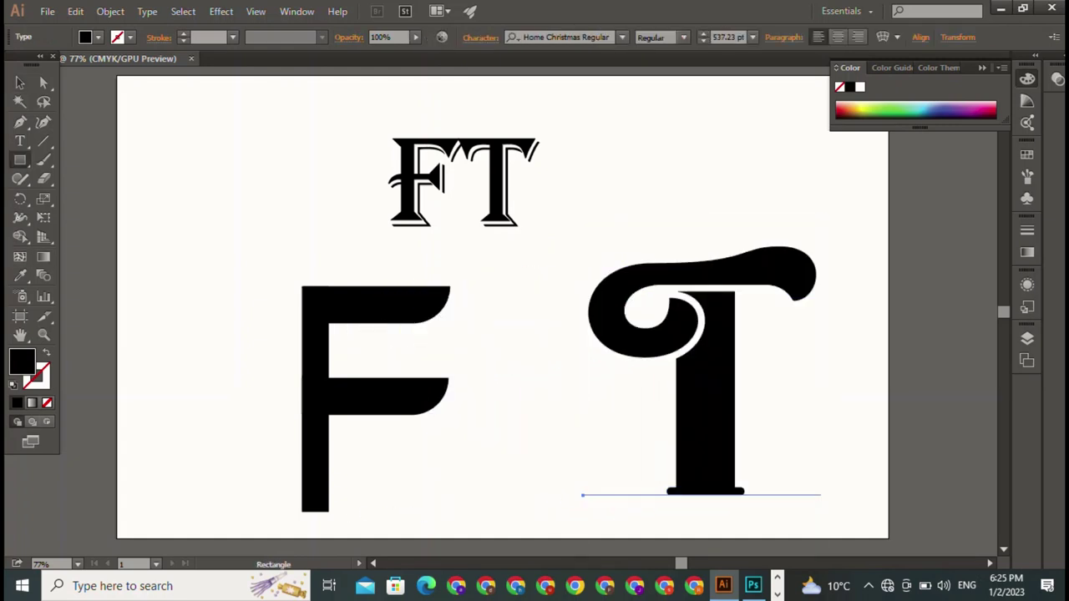
left_click_drag(584, 223, 677, 457)
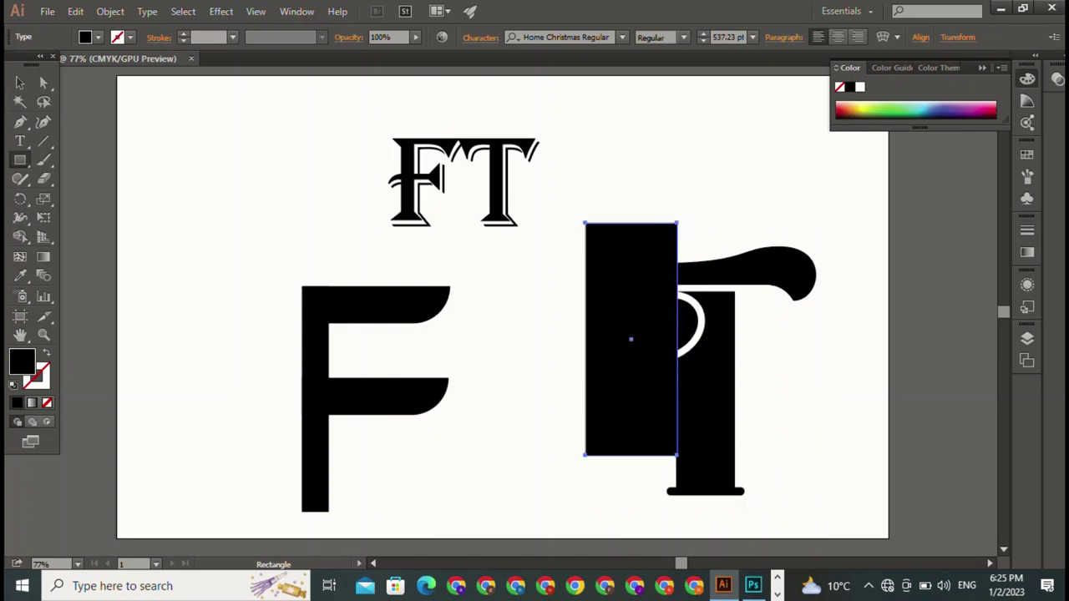
key("v")
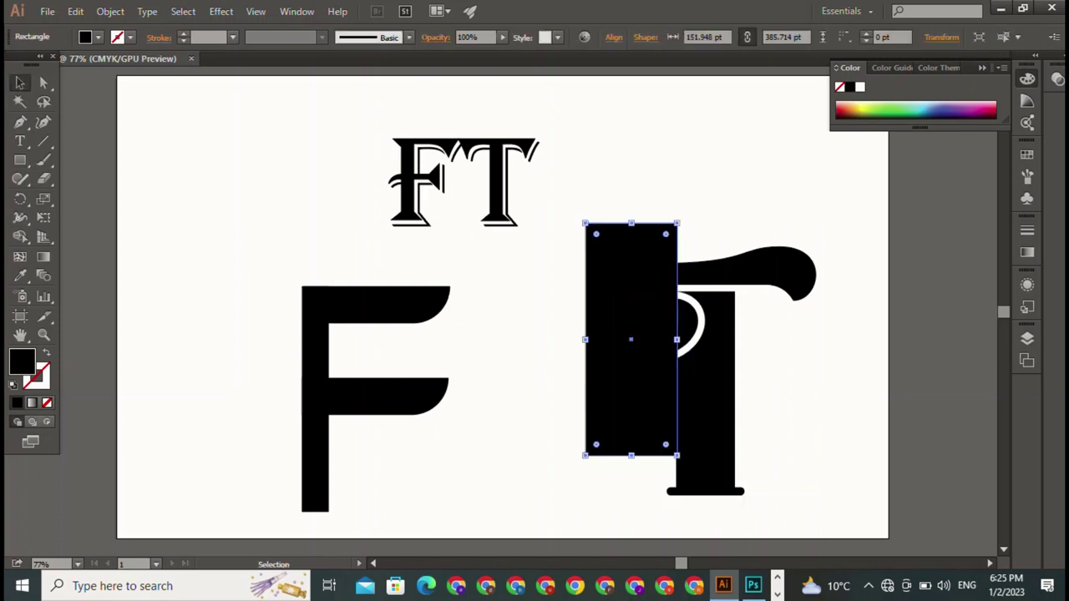
left_click(706, 392, "shift")
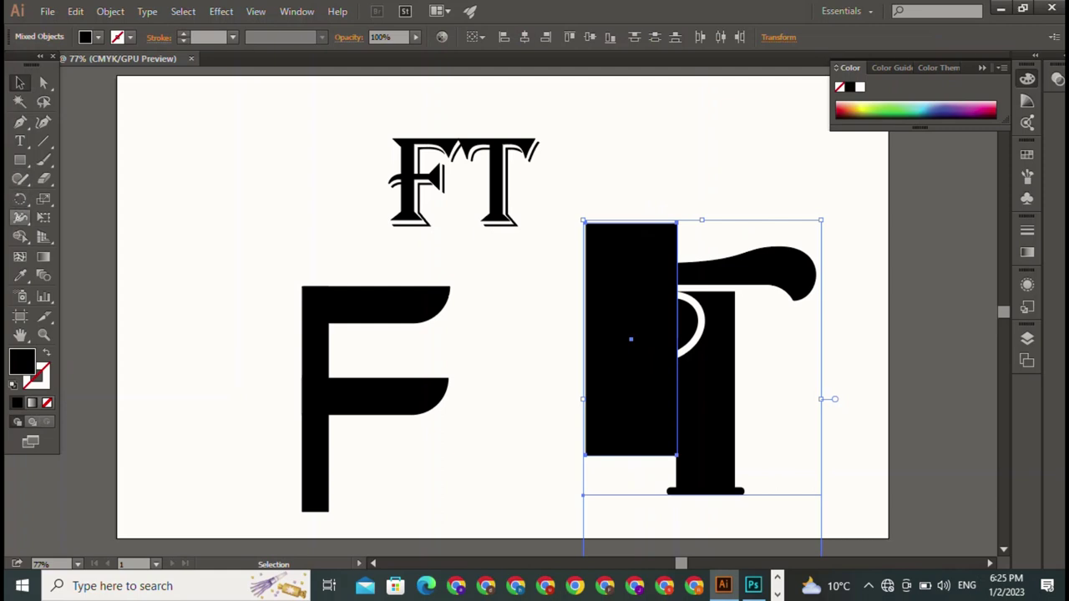
key("shift+m")
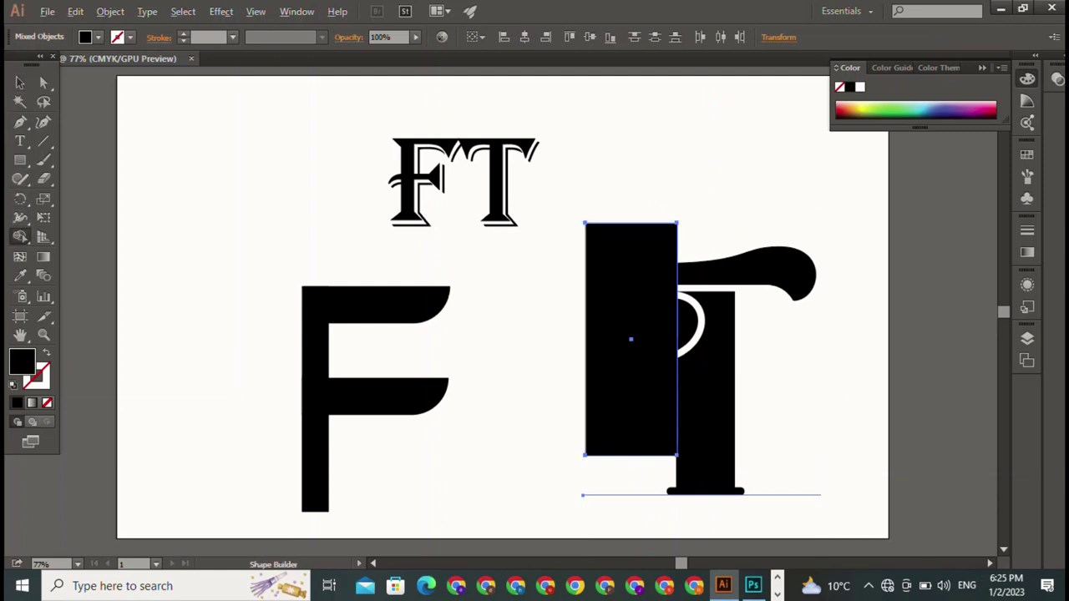
left_click_drag(654, 172, 650, 242)
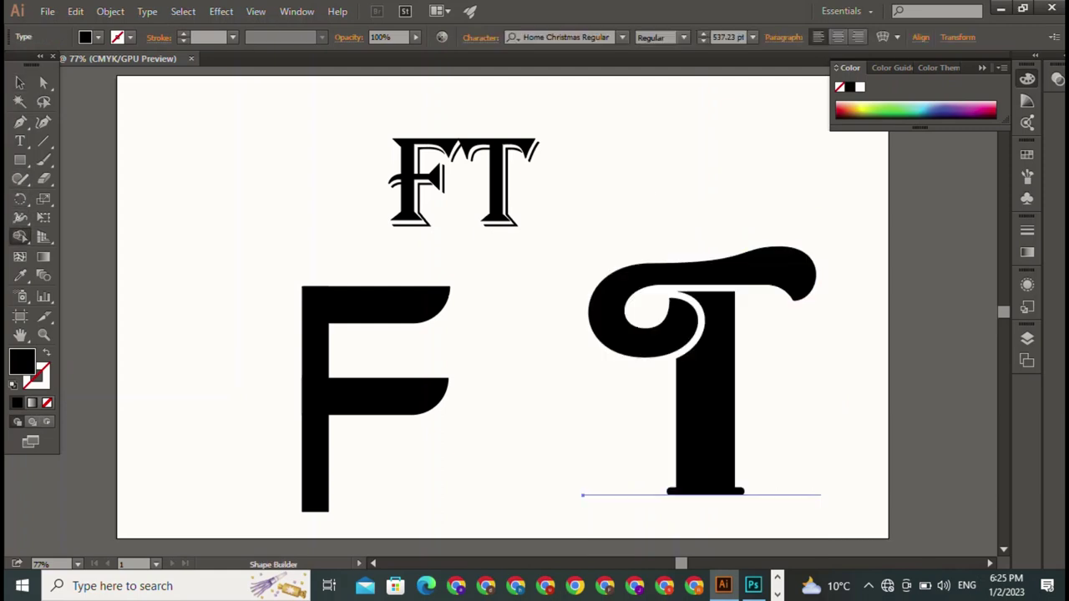
key("v")
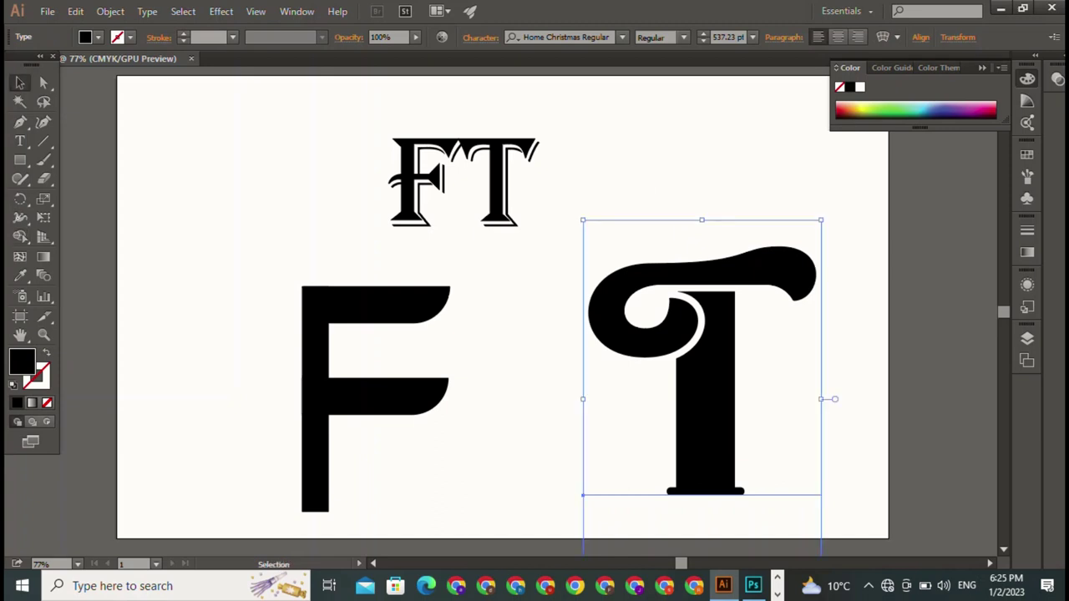
- Expand the T into outlined paths
left_click(109, 11)
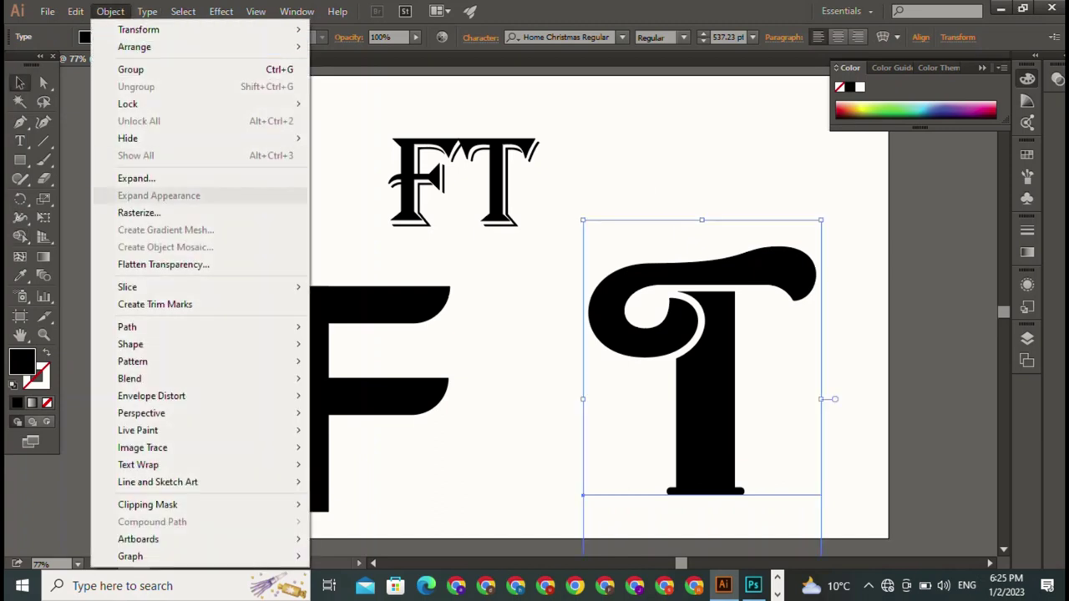
left_click(142, 177)
left_click(500, 379)
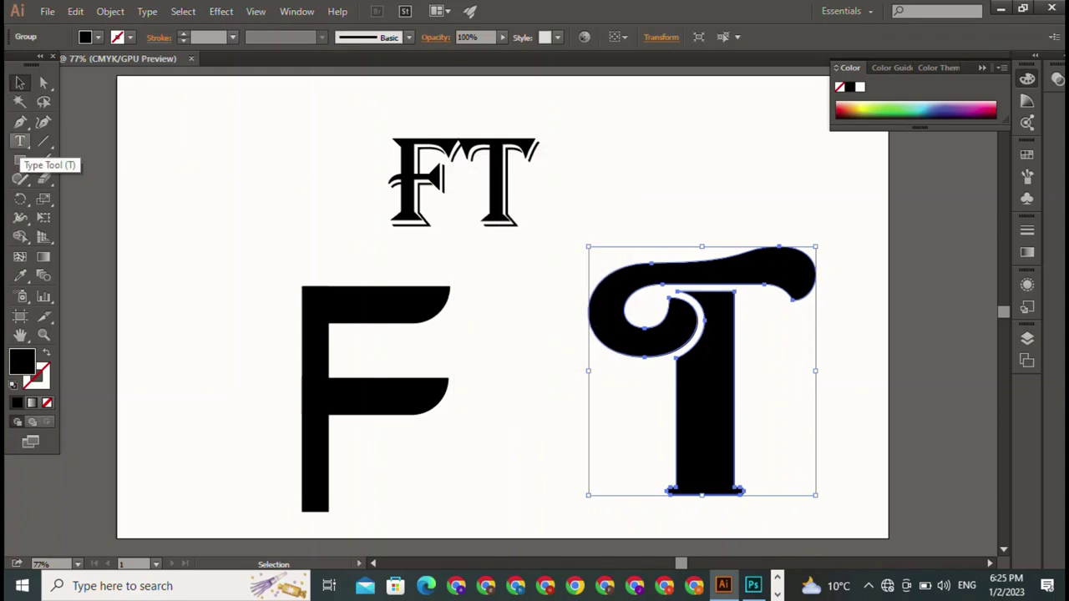
- Draw a rectangle covering the T's left side above its foot and select it with the T
left_click(20, 159)
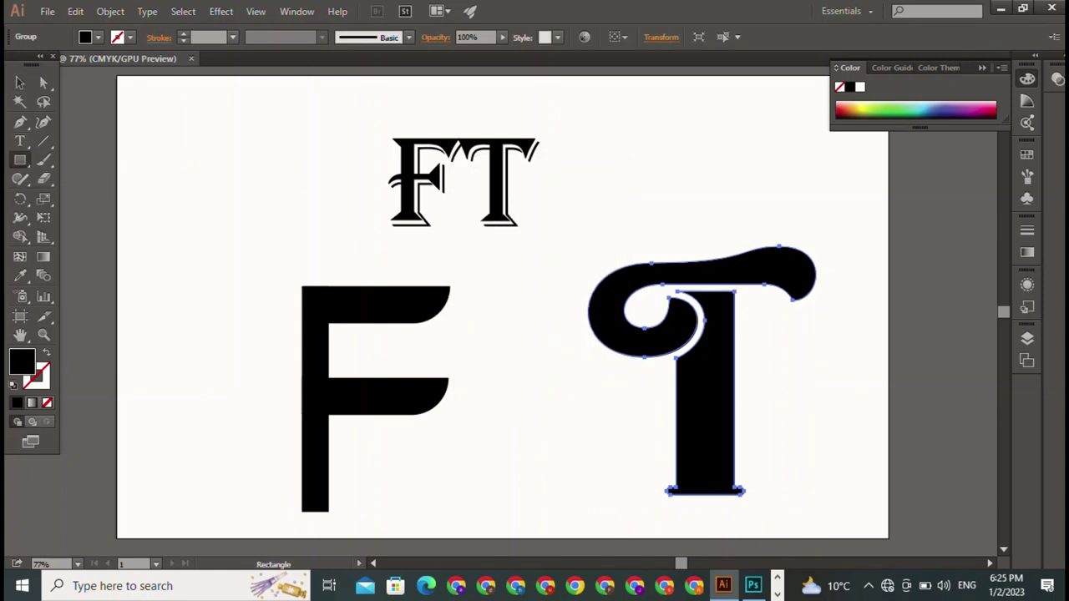
left_click_drag(591, 224, 674, 481)
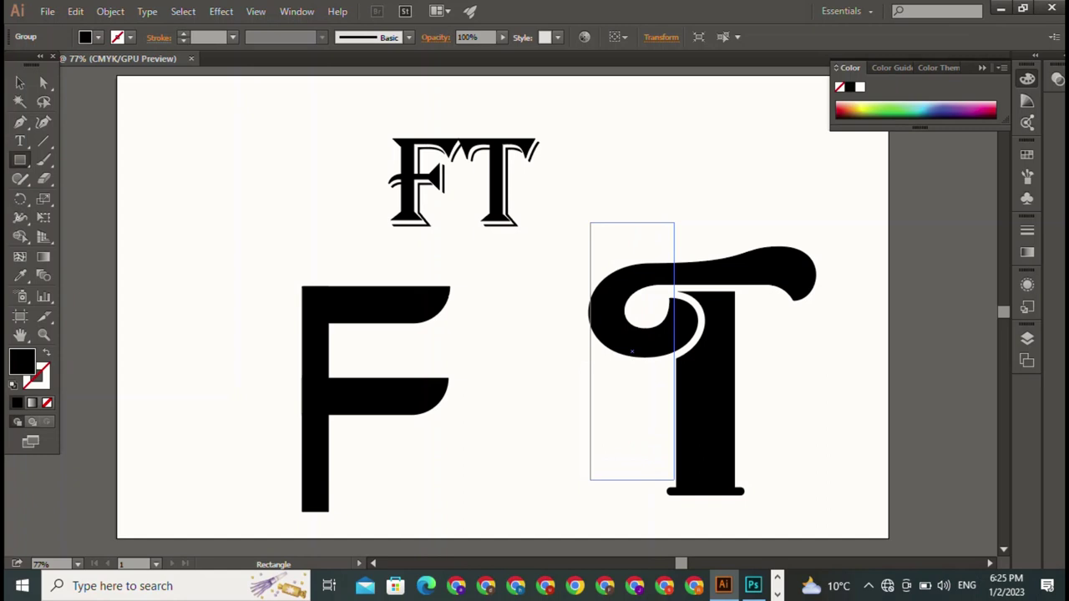
left_click_drag(674, 481, 676, 459)
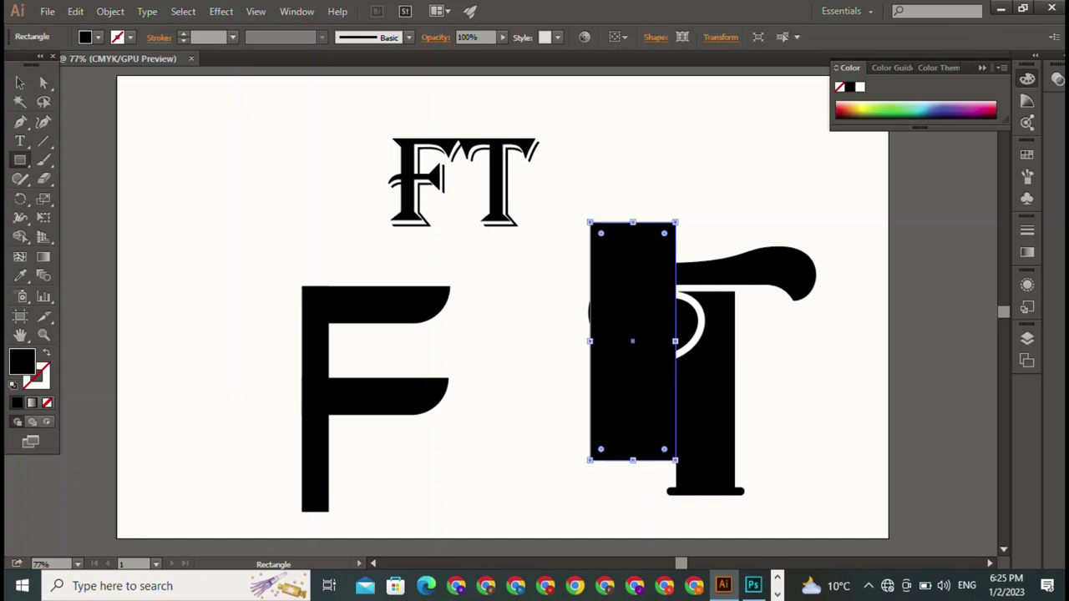
left_click_drag(591, 340, 586, 341)
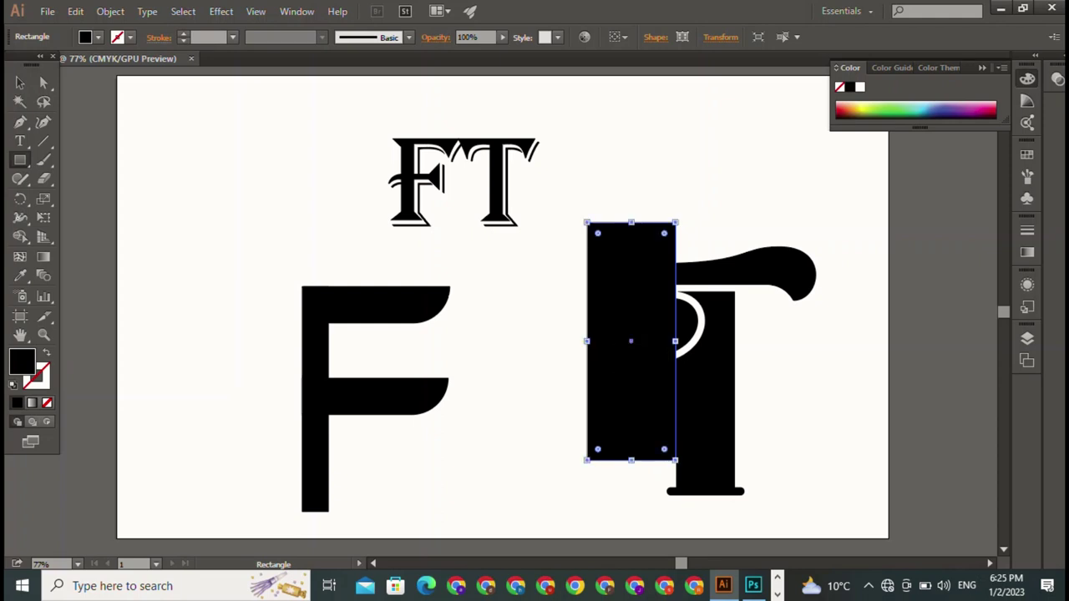
key("v")
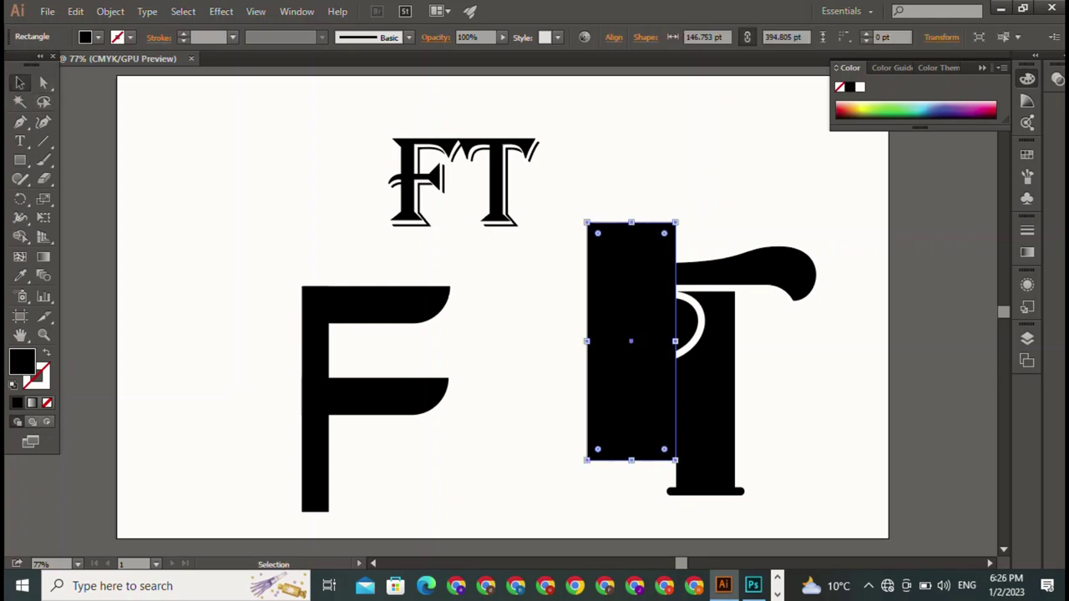
left_click_drag(579, 172, 752, 360)
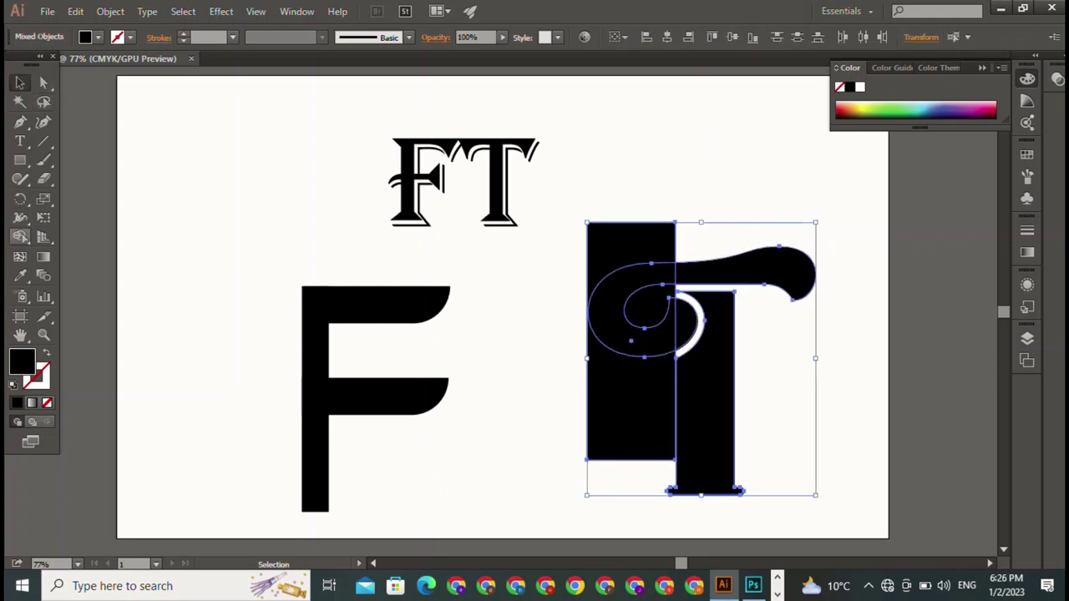
- Delete the rectangle, the left curl and the leftover crescent, then move the T over the F
key("shift+m")
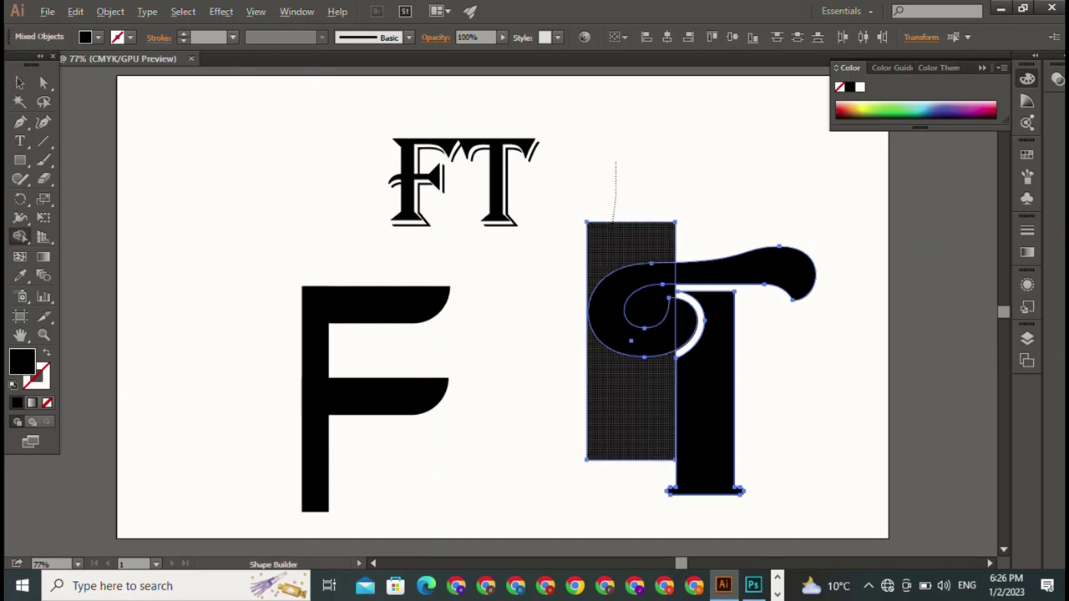
left_click_drag(614, 221, 643, 326)
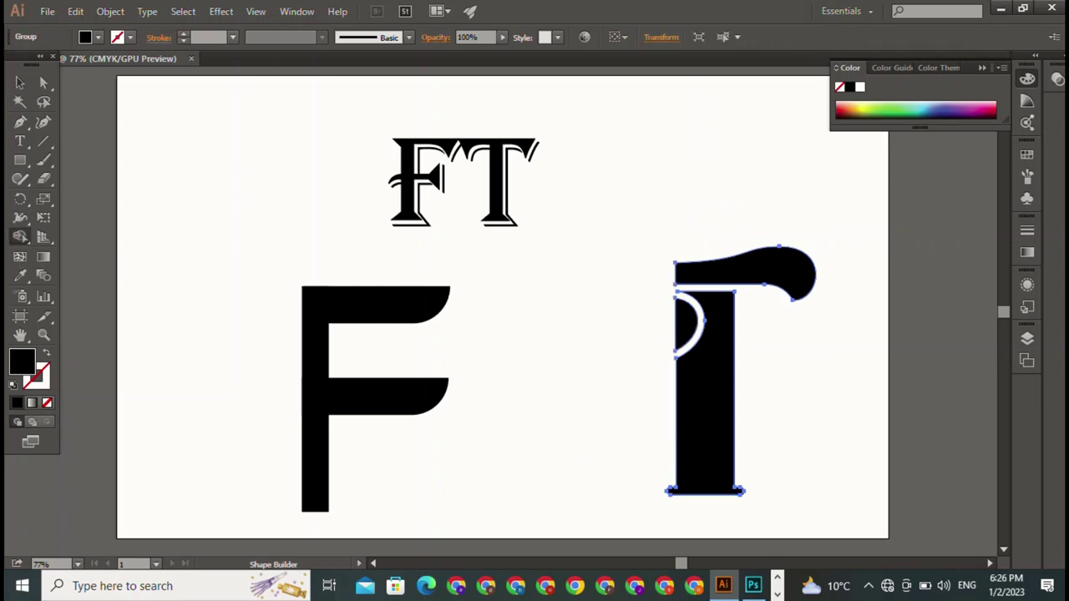
left_click(686, 324, "alt")
key("v")
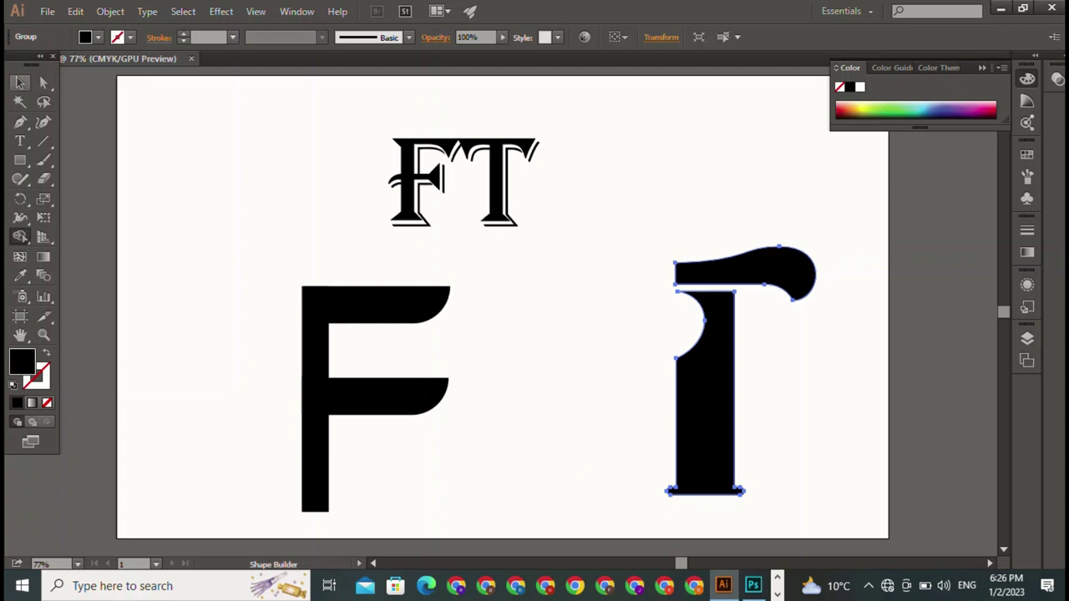
key("v")
key("ctrl+shift+a")
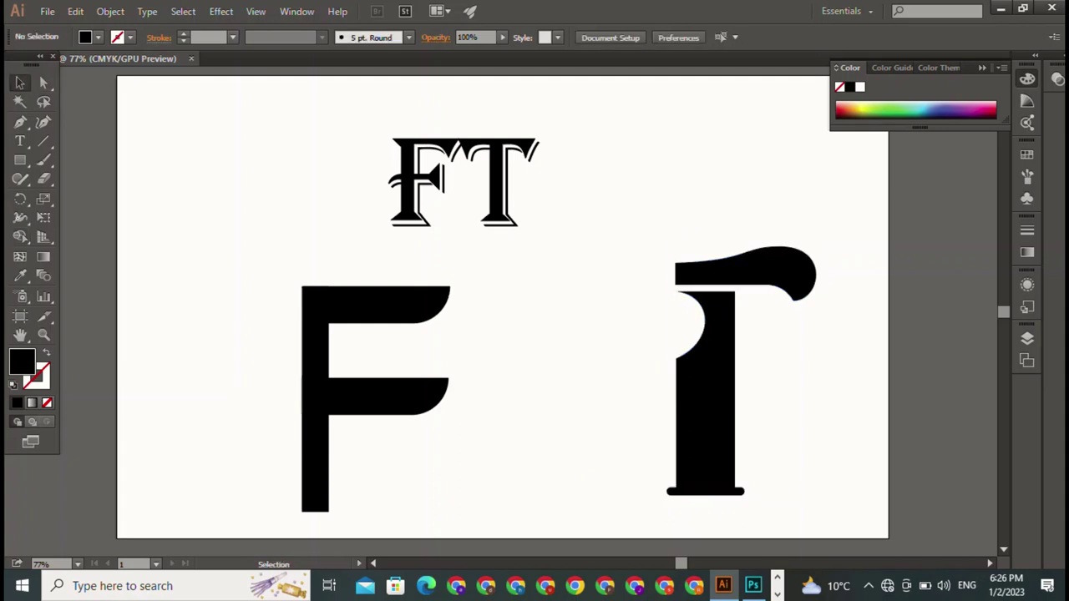
left_click_drag(706, 375, 450, 399)
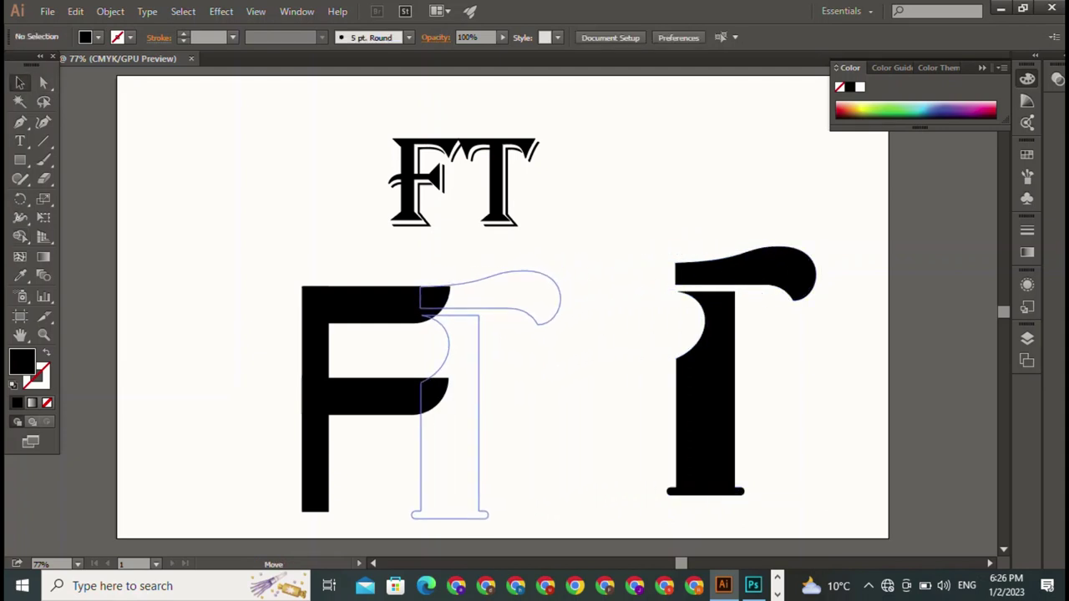
- Position the trimmed T over the F, shifted slightly left so its crossbar extends the top arm
key("ctrl+shift+a")
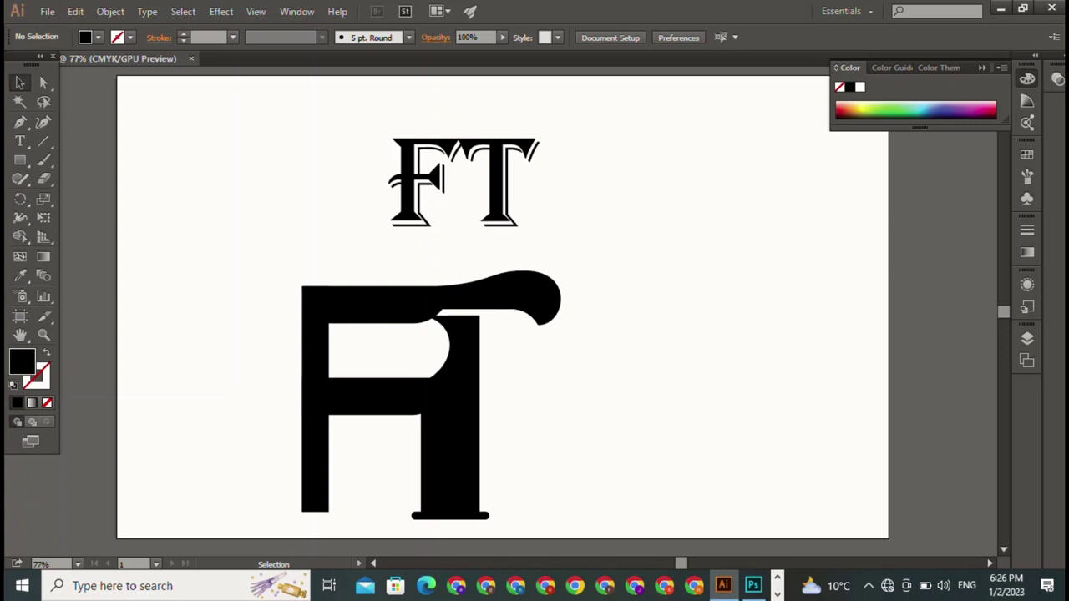
mouse_move(451, 401)
left_mouse_down()
mouse_move(398, 406)
mouse_move(446, 406)
mouse_move(413, 406)
mouse_move(434, 406)
left_mouse_up()
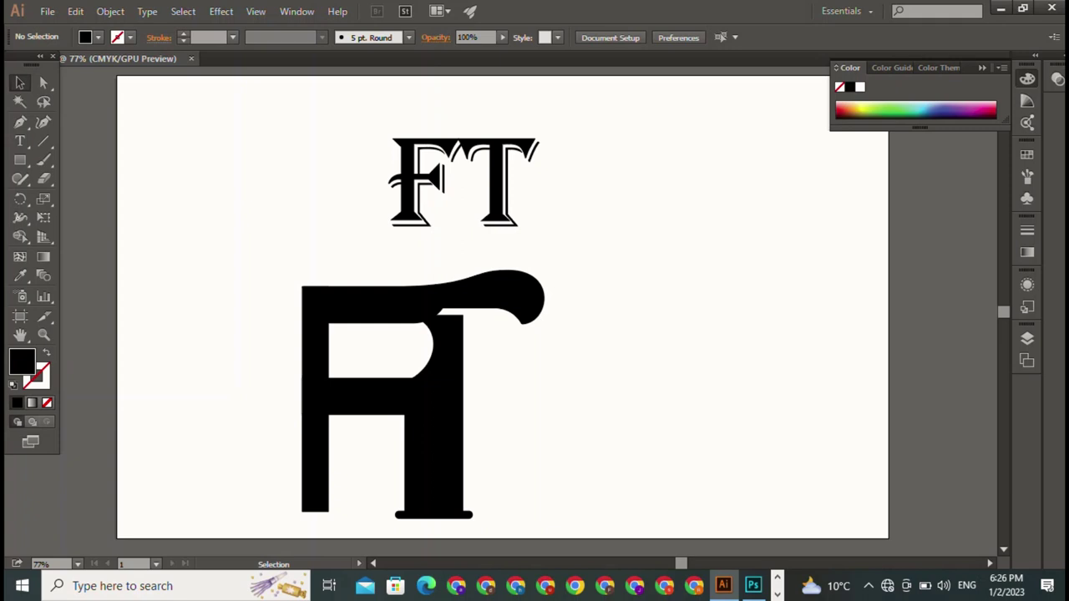
left_click(434, 406)
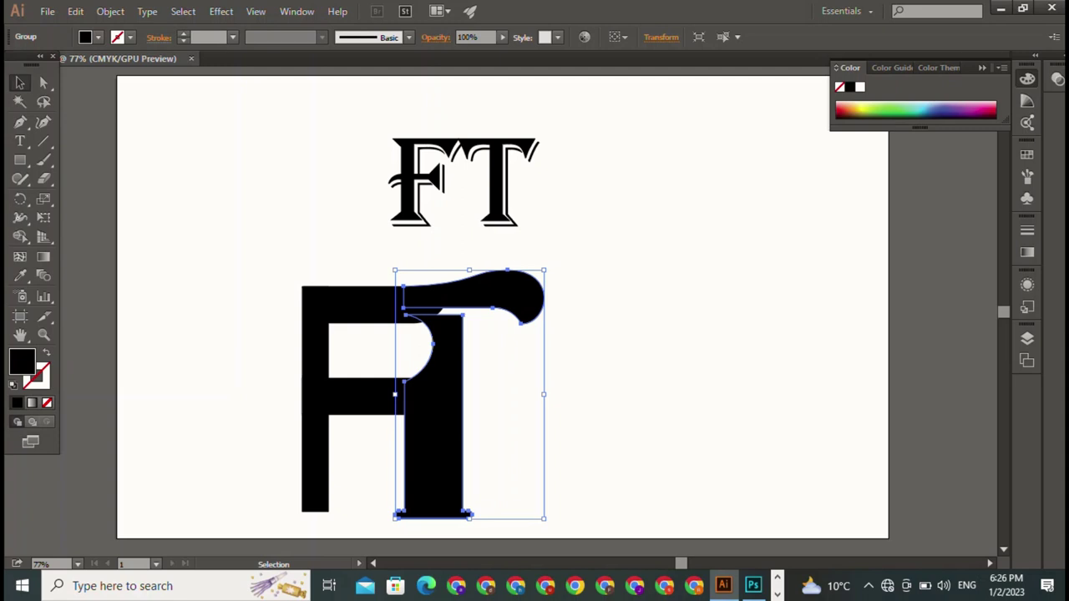
- Shift the T further left over the F, leaving a thin curved gap at the upper arm
key("a")
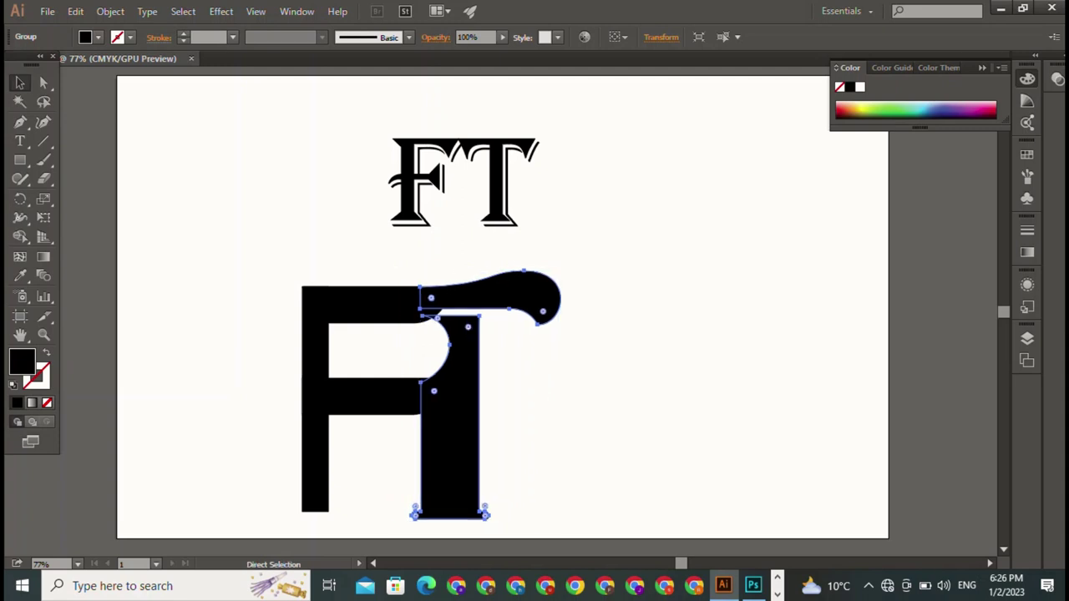
mouse_move(434, 406)
left_mouse_down()
mouse_move(706, 384)
mouse_move(420, 409)
left_mouse_up()
key("v")
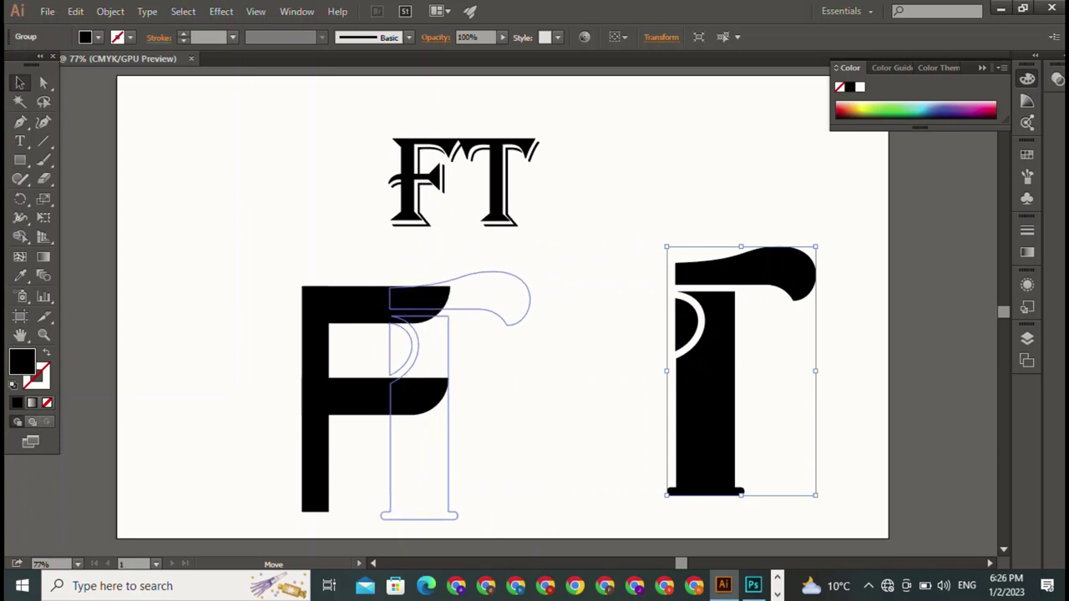
key("ctrl+shift+a")
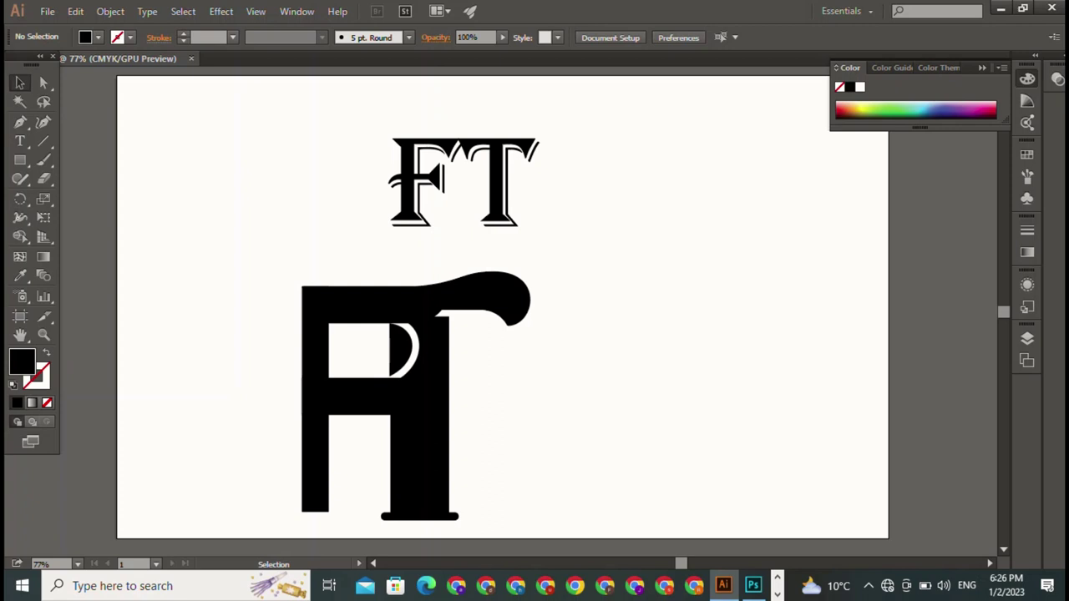
left_click(418, 435)
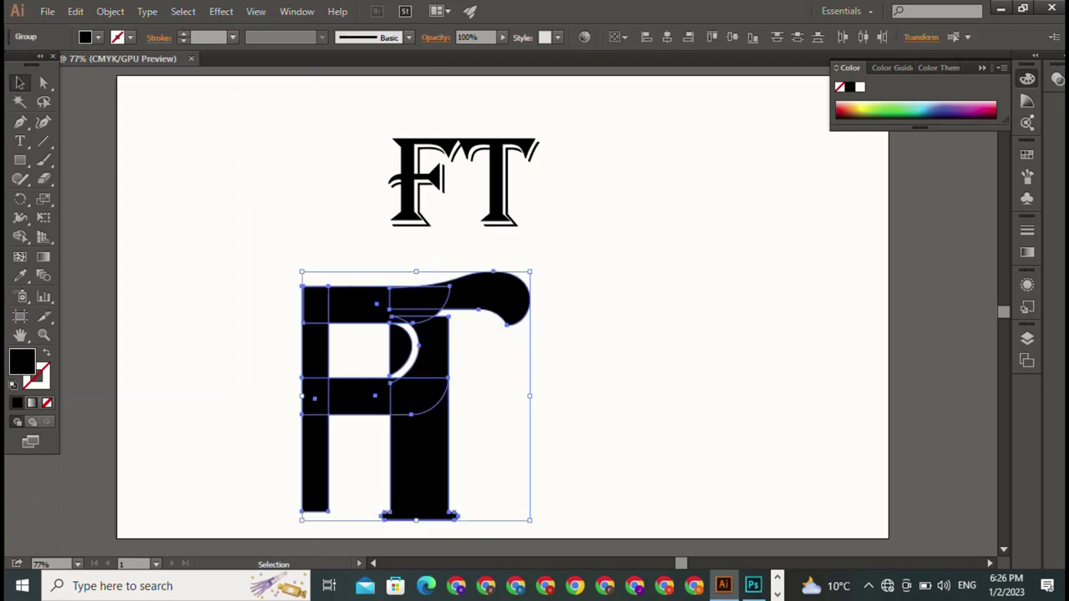
- Remove the reference Algerian FT text and raise the F/T monogram to near the artboard centre
left_click_drag(464, 182, 719, 187)
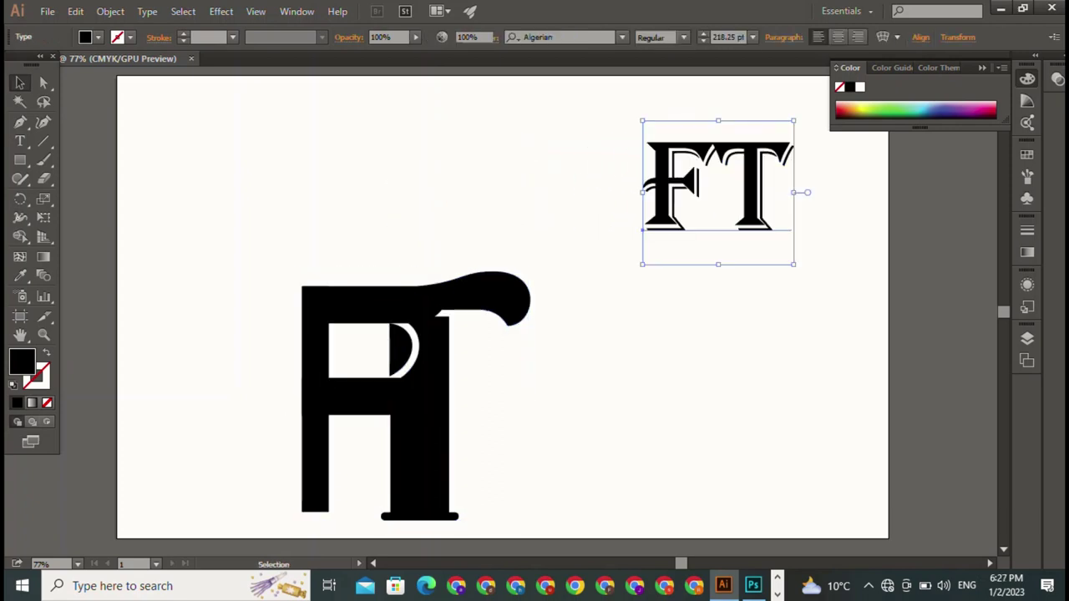
key("Delete")
left_click(401, 300)
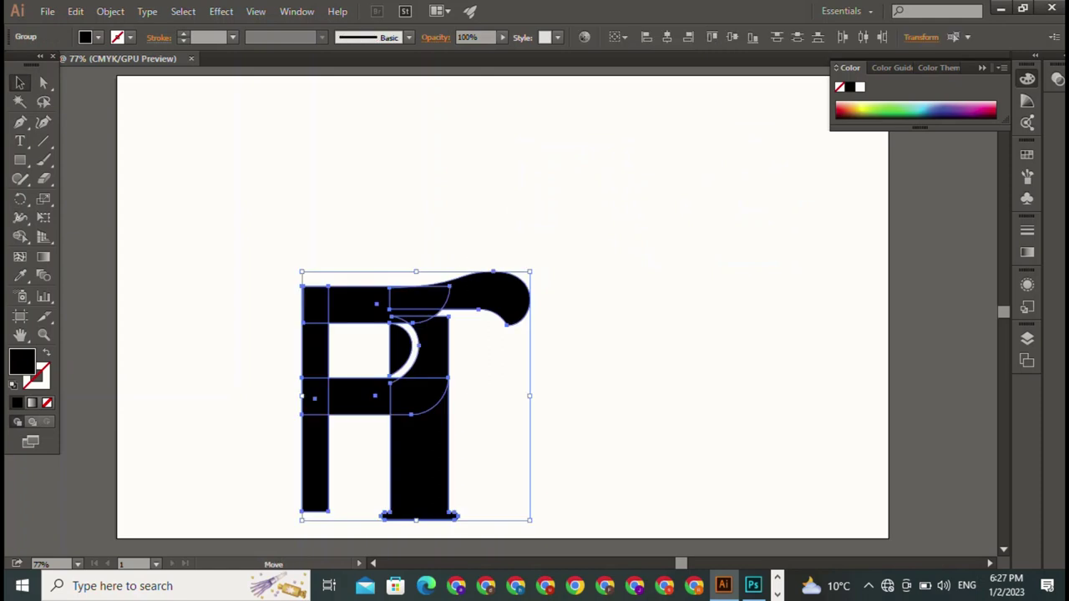
left_click_drag(376, 304, 483, 161)
key("ctrl+shift+a")
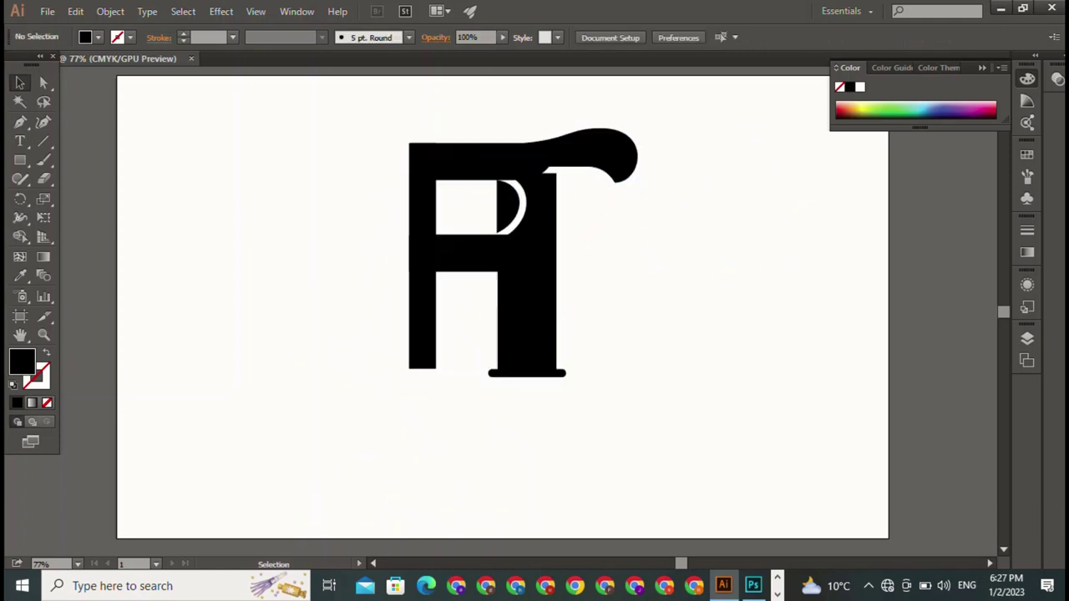
left_click(422, 309)
key("ctrl+shift+a")
left_click(422, 309)
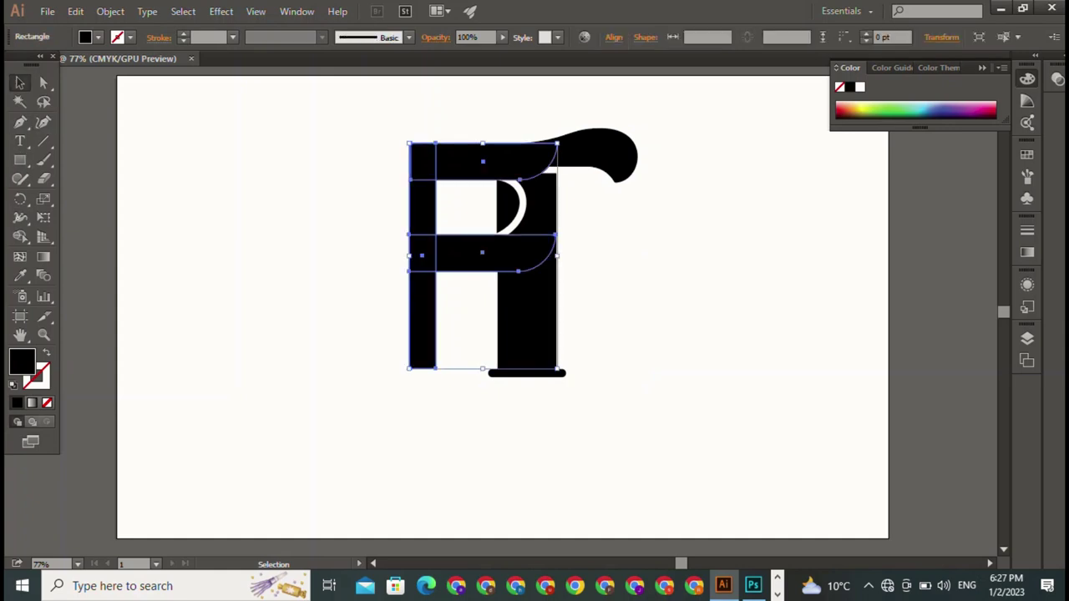
- Ungroup the F into its separate parts
right_click(424, 354)
left_click(467, 444)
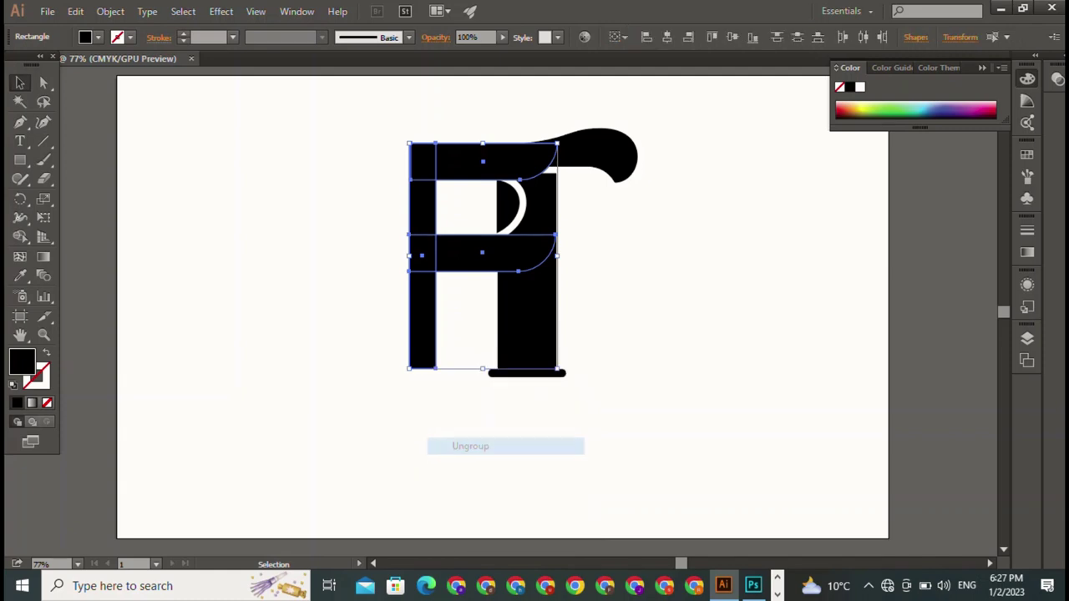
key("ctrl+shift+a")
- Round the bottom-right corner of the F's vertical stem by 44.16 pt, then select the whole letterform
left_click(422, 317)
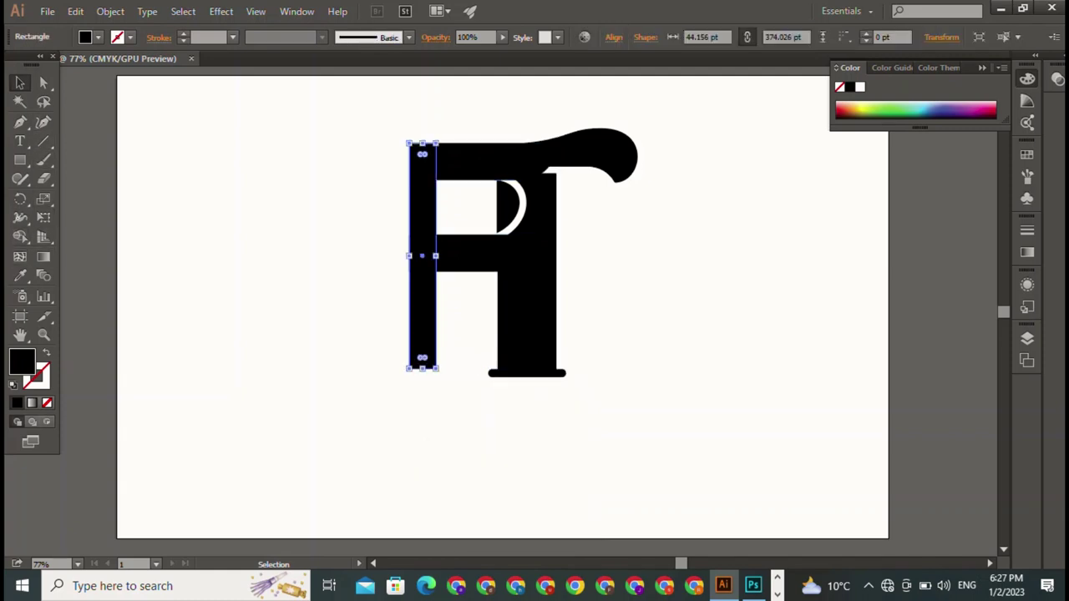
left_click(44, 82)
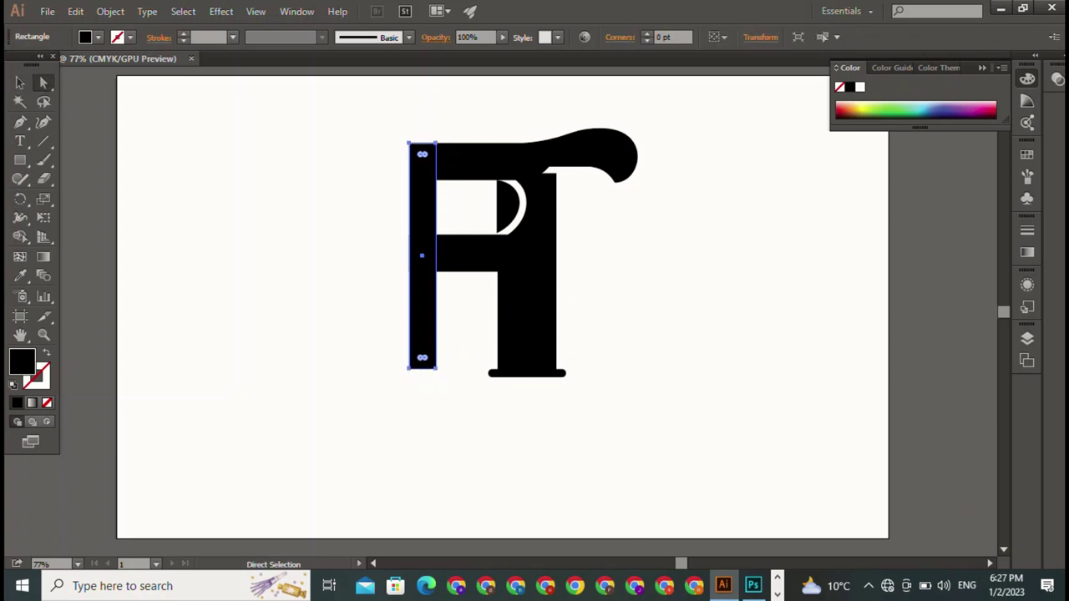
left_click(409, 367)
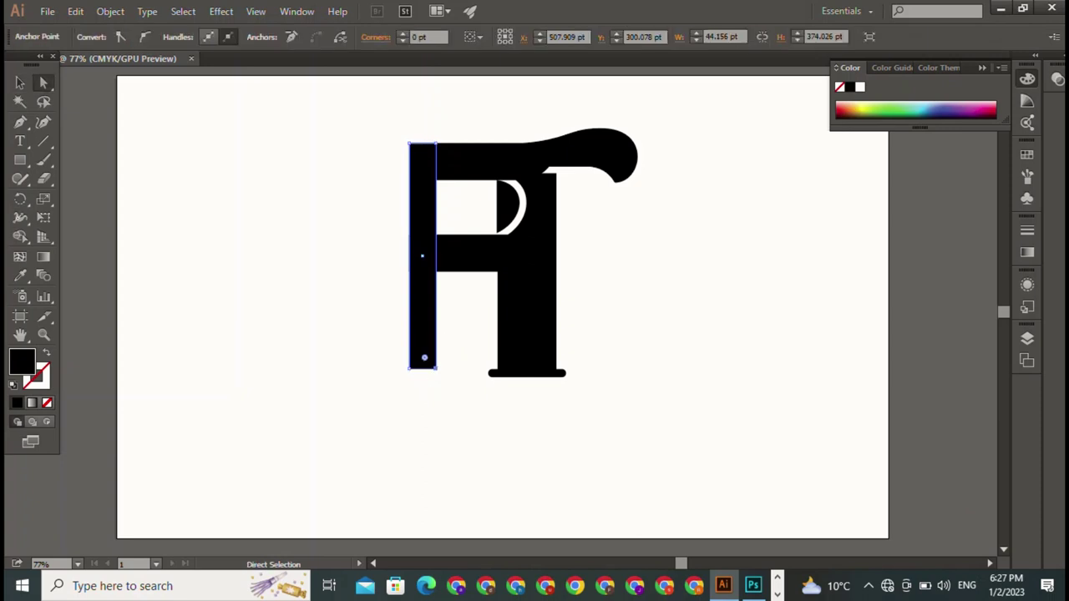
left_click_drag(424, 357, 422, 342)
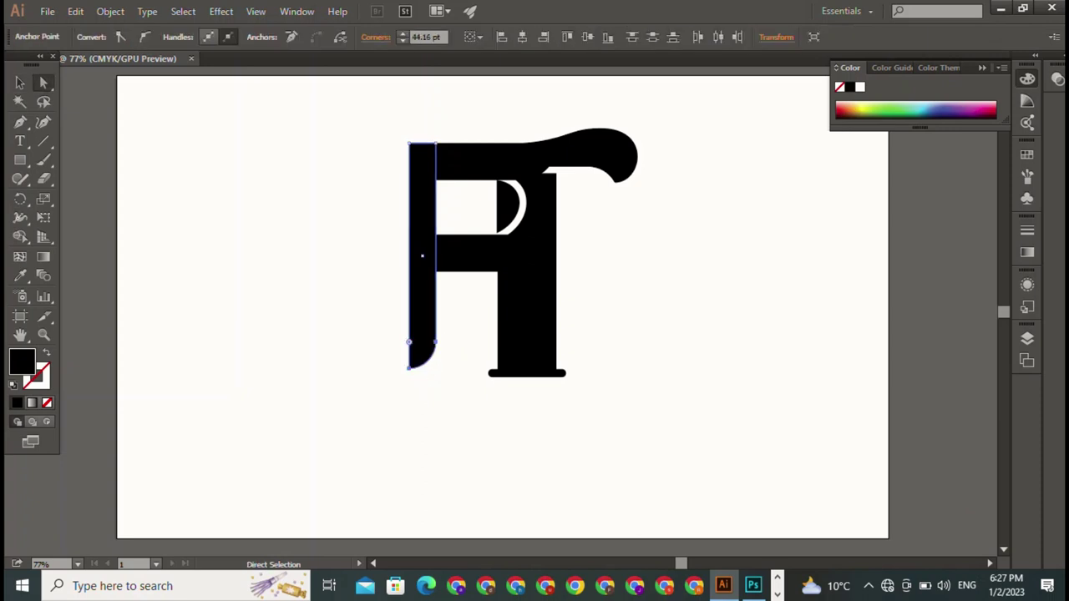
left_click(20, 82)
left_click_drag(364, 113, 518, 276)
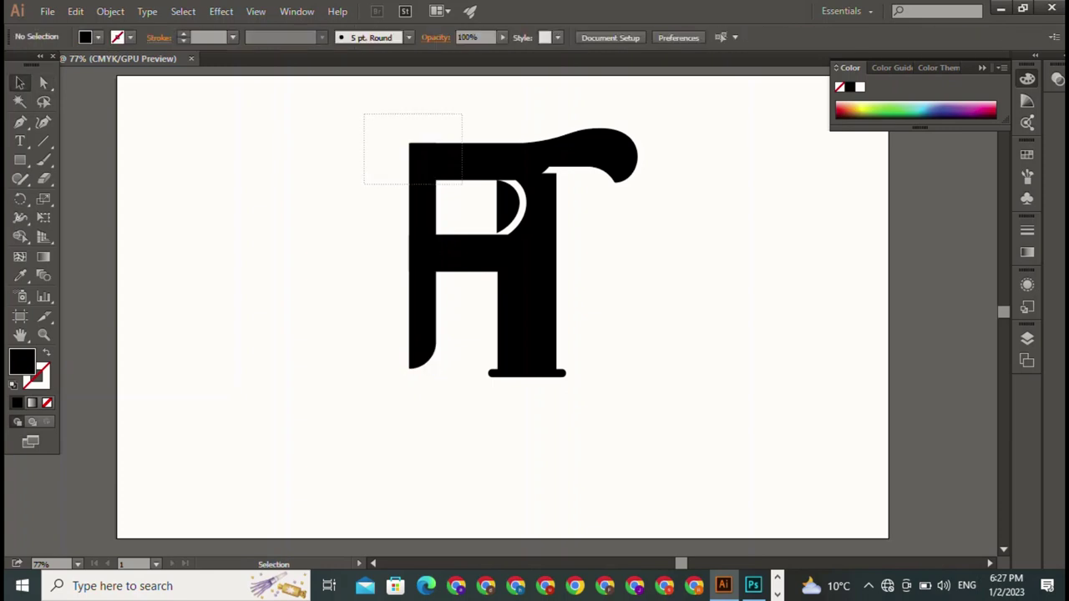
key("a")
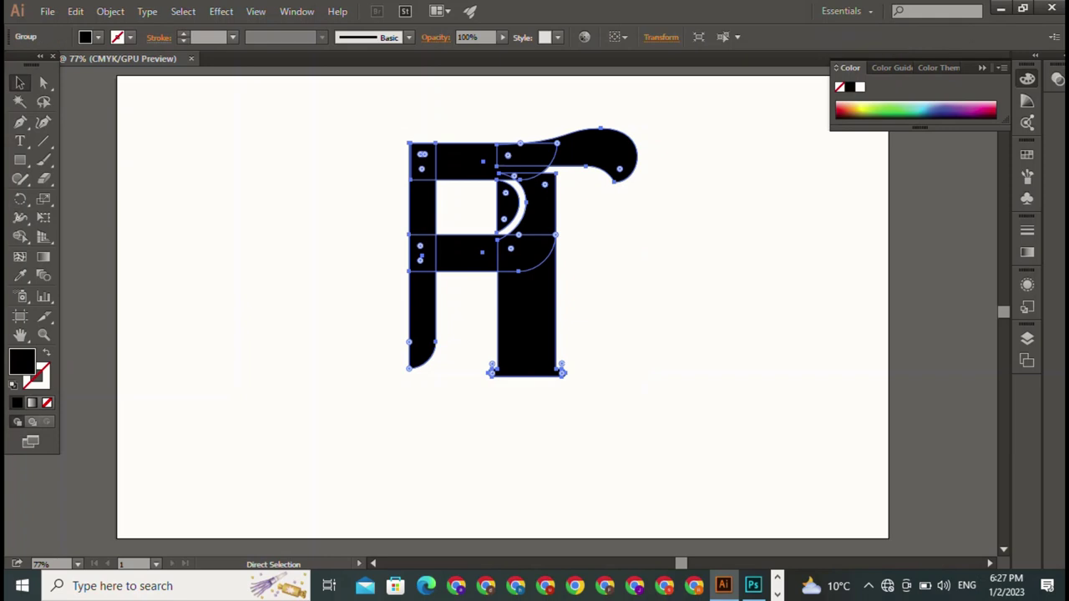
key("v")
key("ctrl+shift+a")
left_click_drag(527, 317, 538, 326)
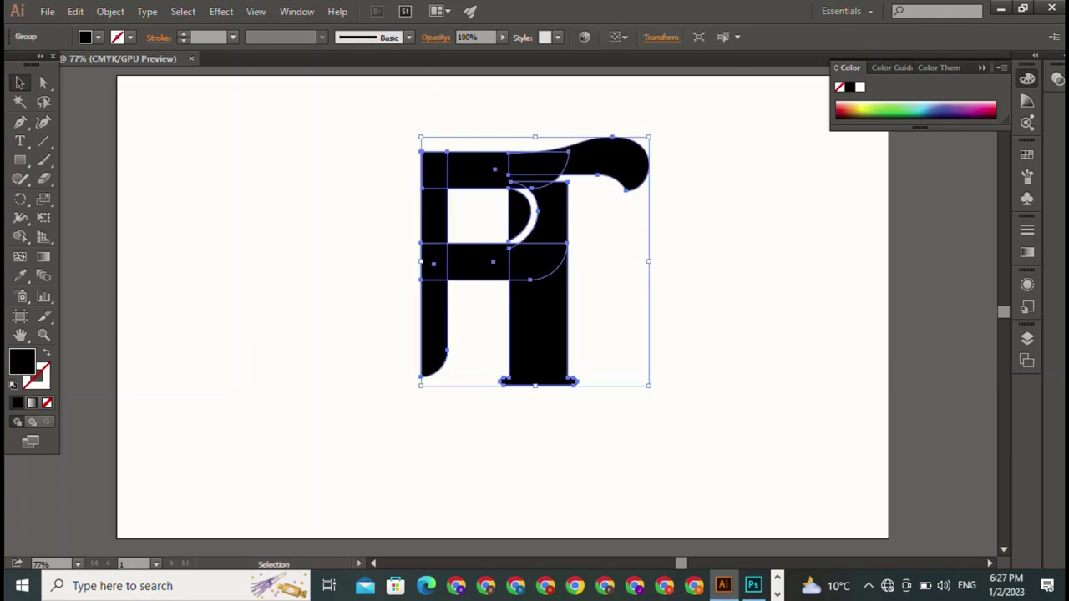
key("ctrl+shift+a")
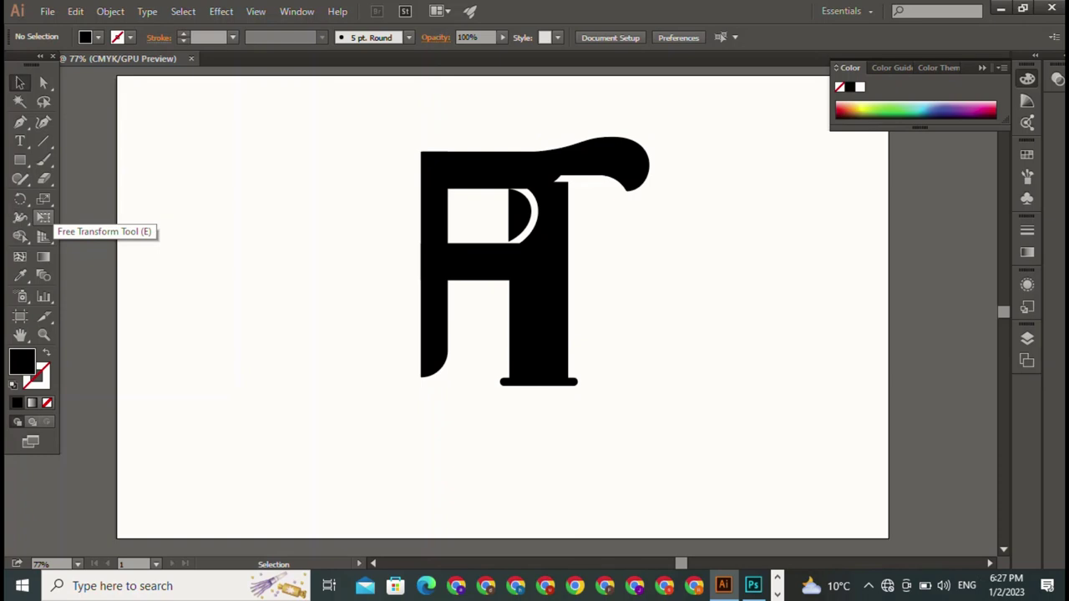
key("ctrl+a")
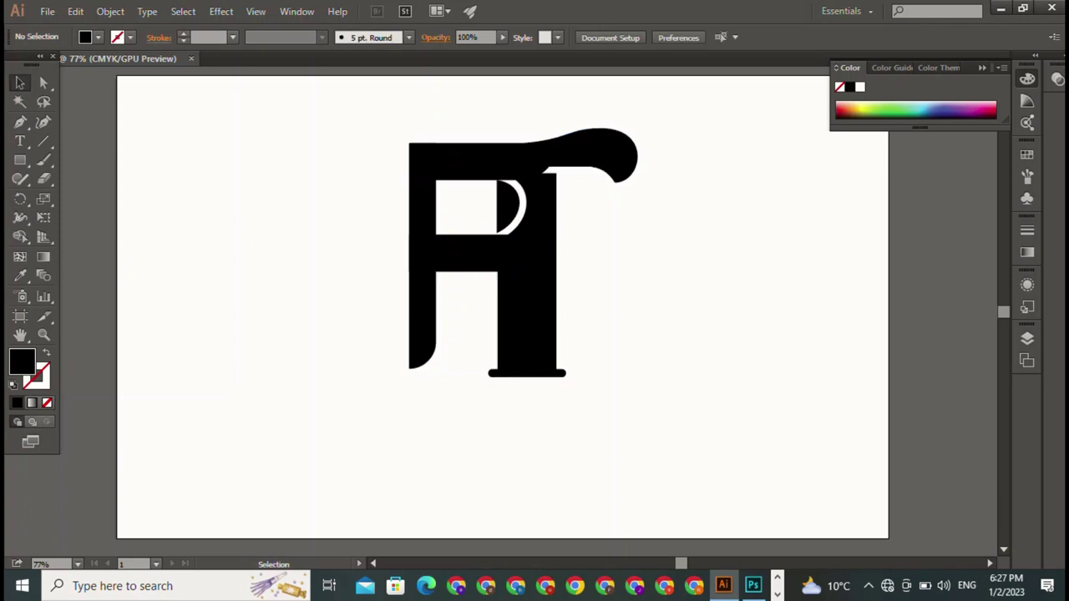
- Pull the T out to the right of the F and ungroup it
mouse_move(526, 317)
left_mouse_down()
mouse_move(640, 428)
mouse_move(737, 366)
left_mouse_up()
right_click(751, 319)
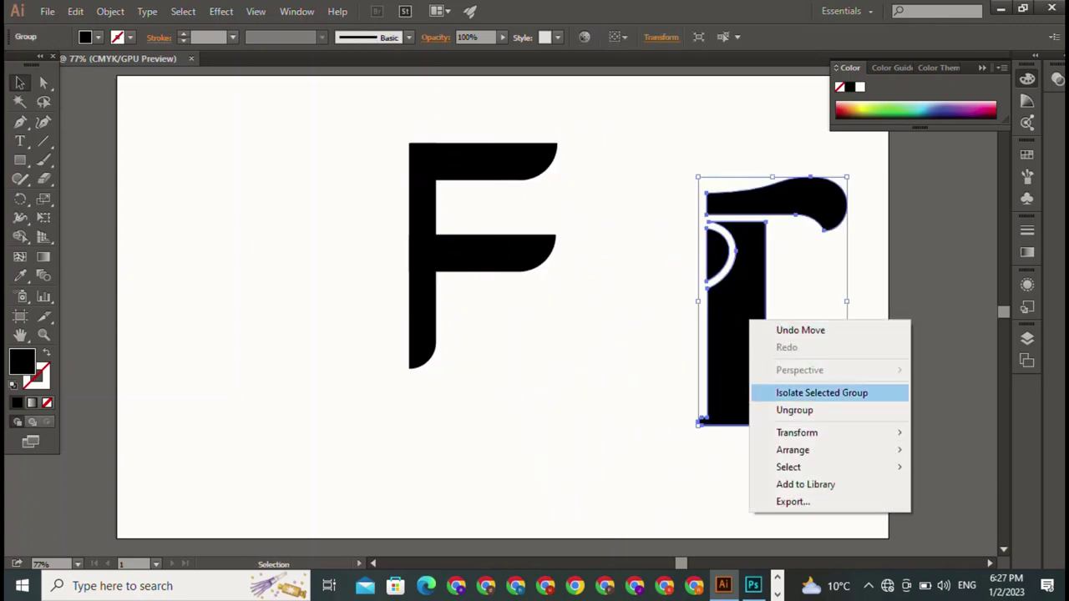
left_click(794, 410)
left_click(735, 334)
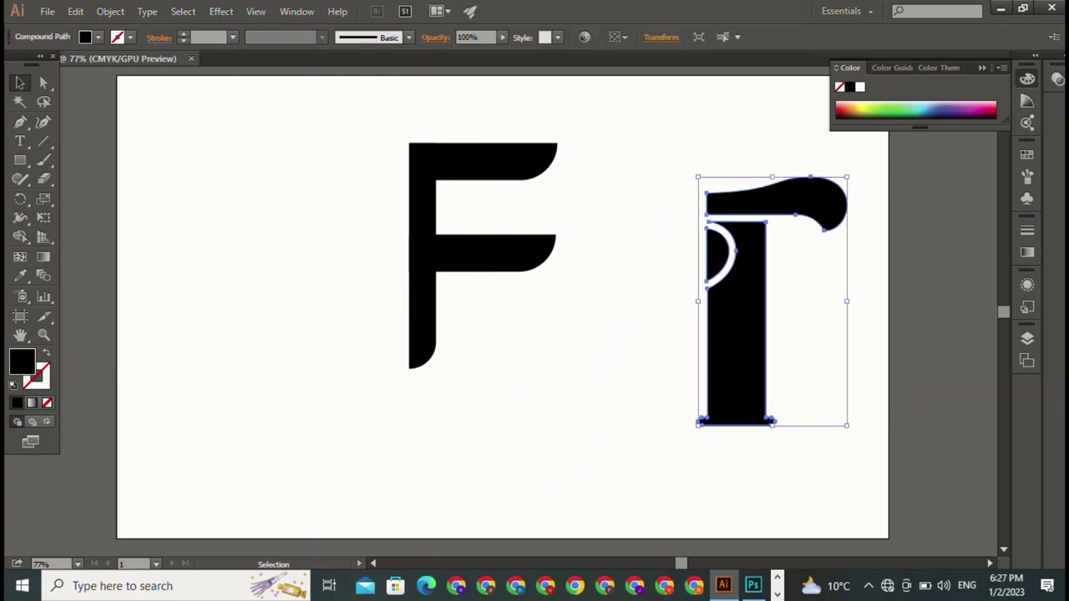
left_click_drag(735, 334, 742, 346)
- Reposition the T up and left so it stands beside the F
right_click(758, 252)
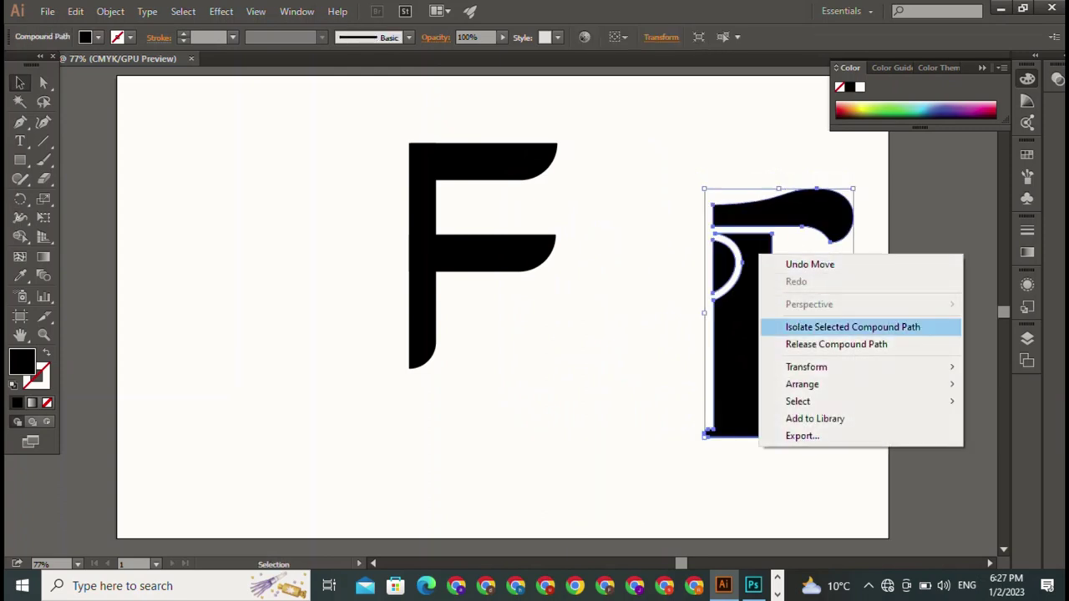
left_click(635, 384)
left_click_drag(743, 334, 685, 295)
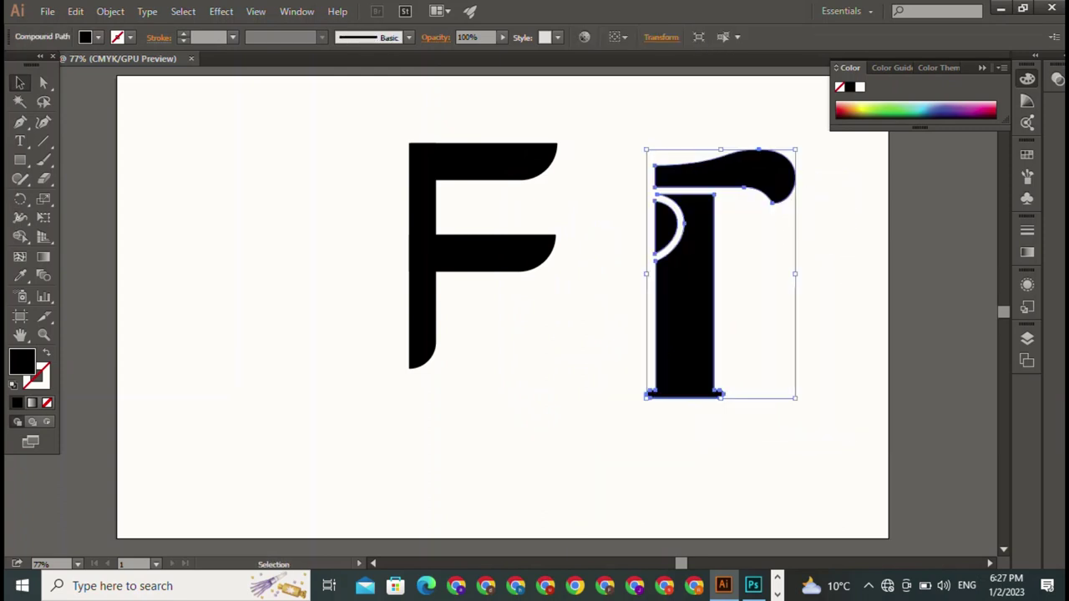
left_click(109, 10)
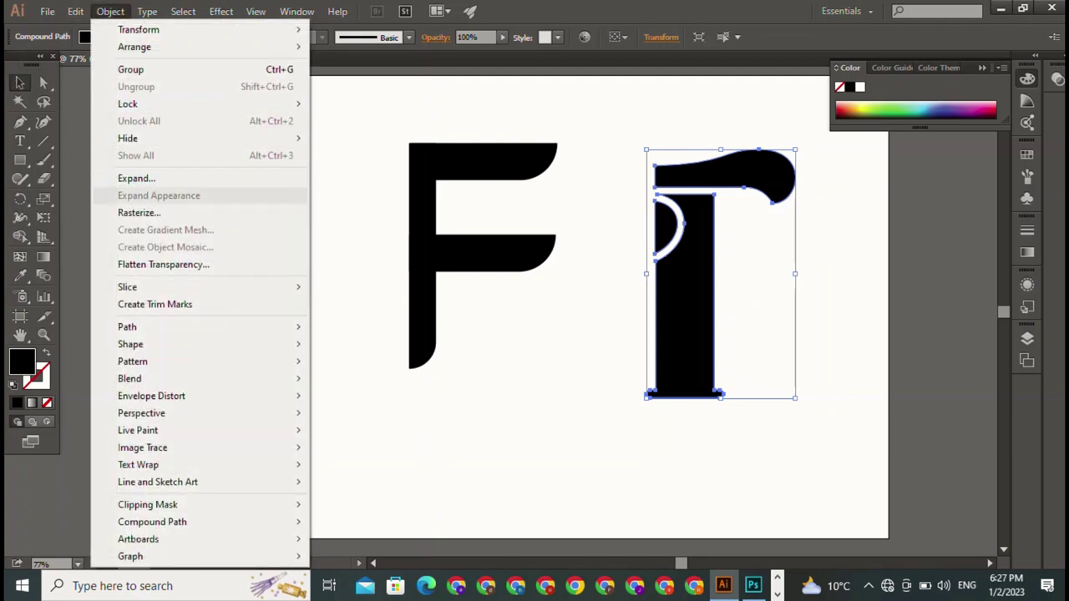
left_click(137, 178)
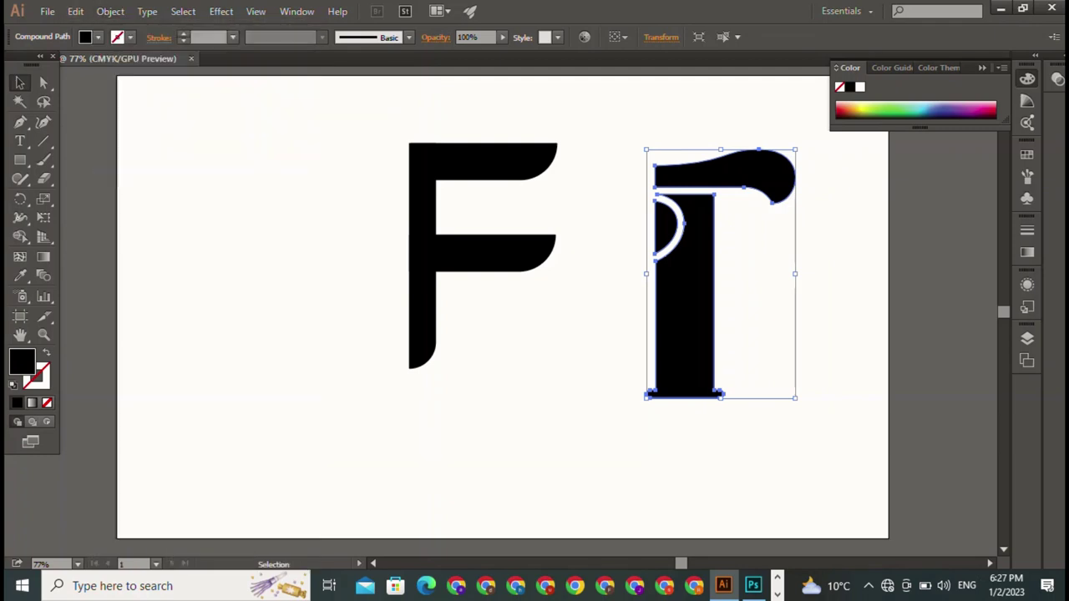
- Reselect the separated T on its own
left_click(802, 217)
right_click(679, 178)
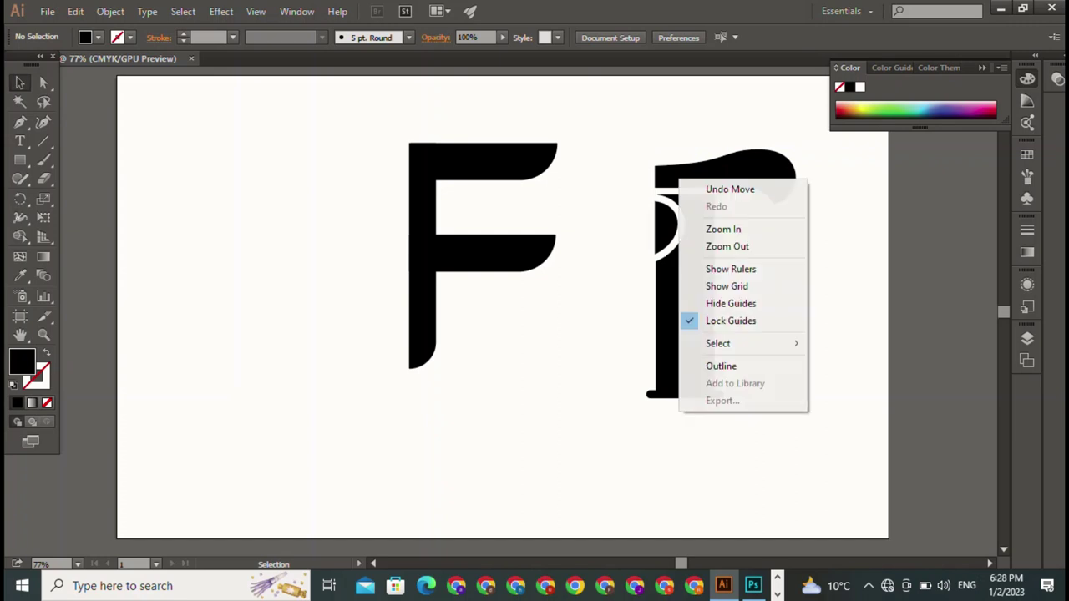
left_click(685, 293)
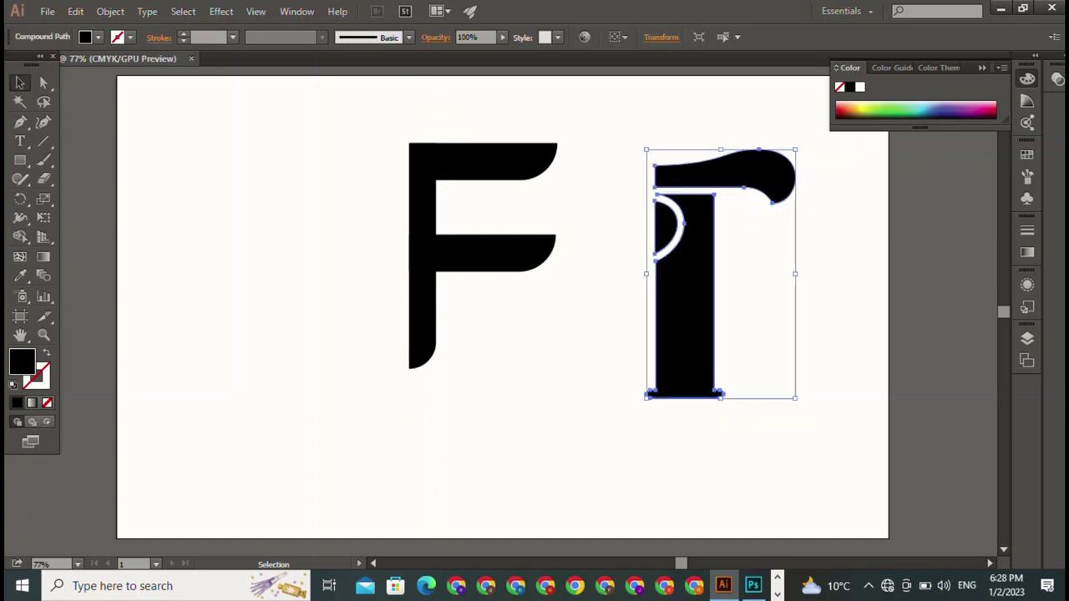
right_click(681, 193)
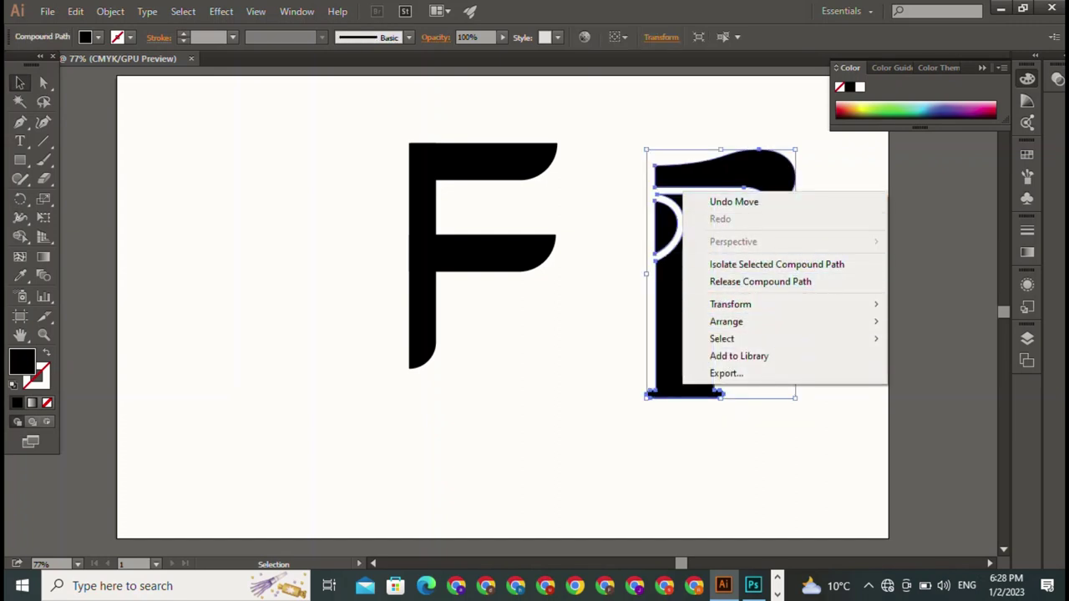
key("Escape")
left_click(110, 11)
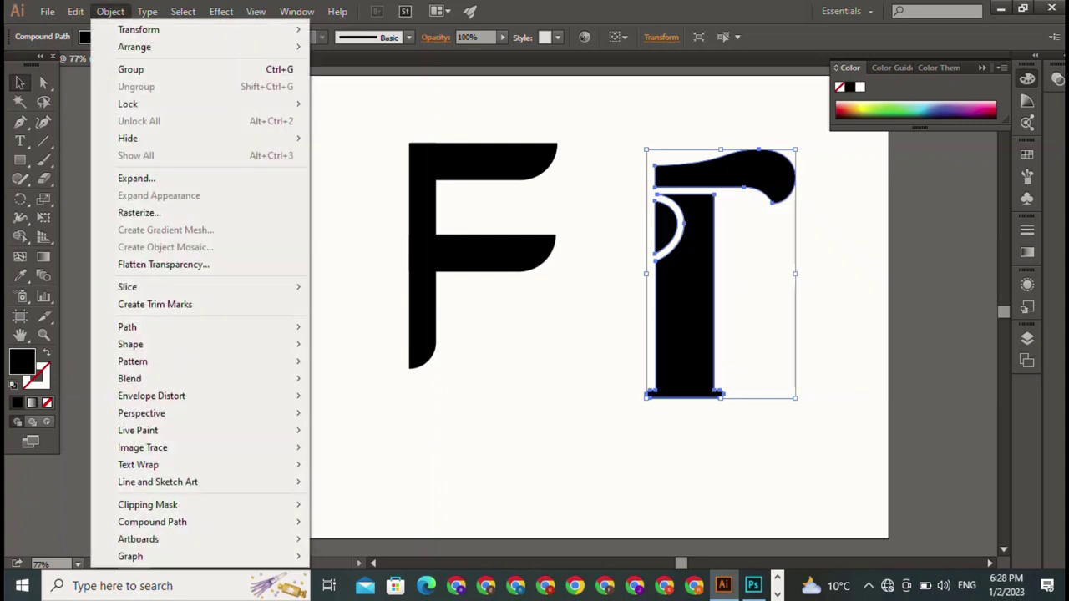
- Rasterize the T as a CMYK, 300 ppi image with a white background
left_click(136, 178)
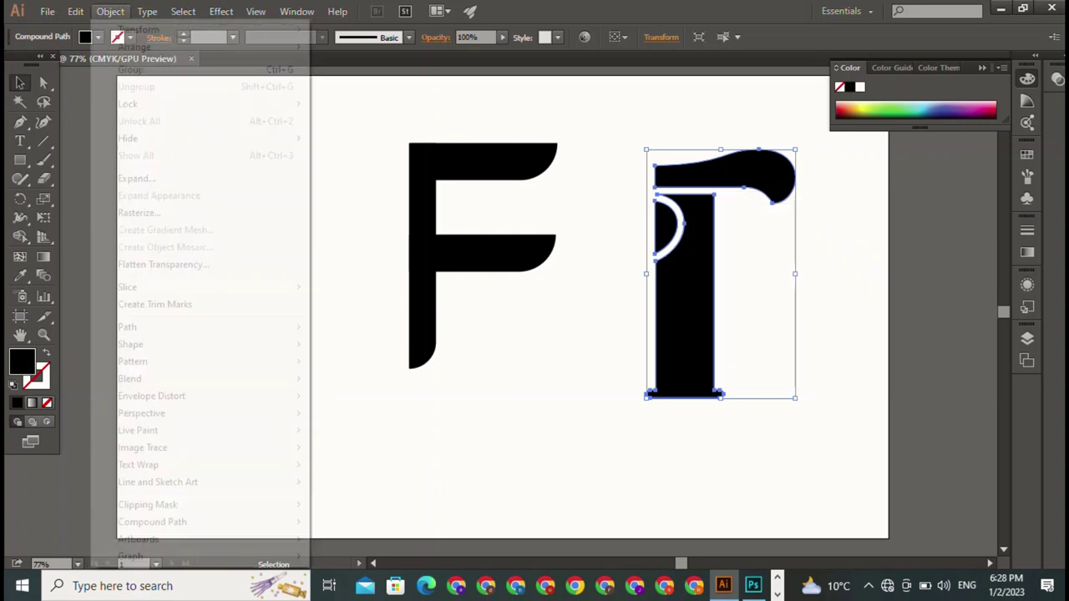
left_click(139, 212)
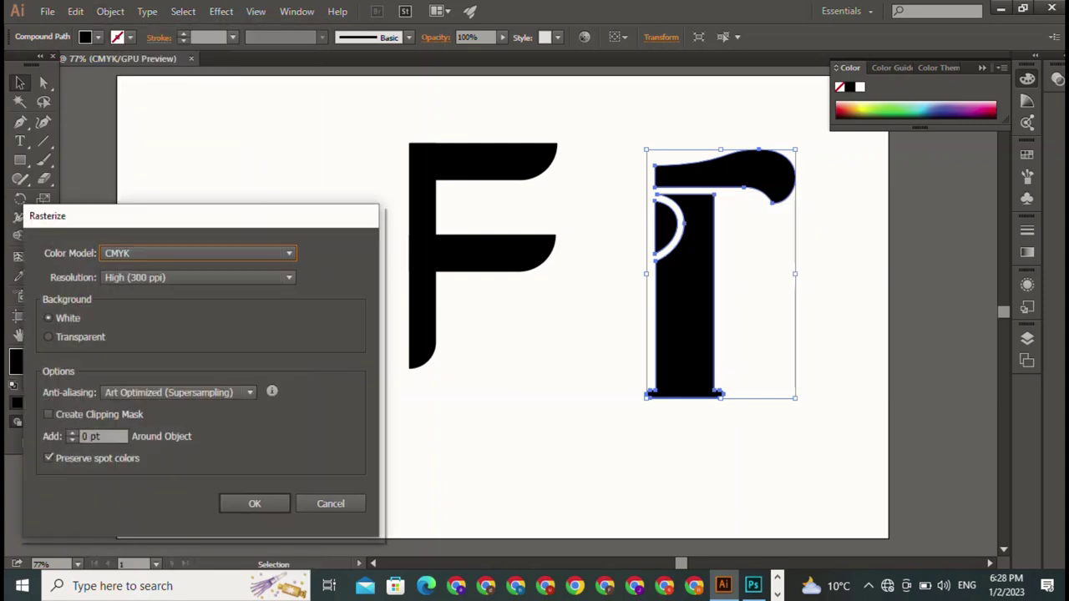
left_click(198, 253)
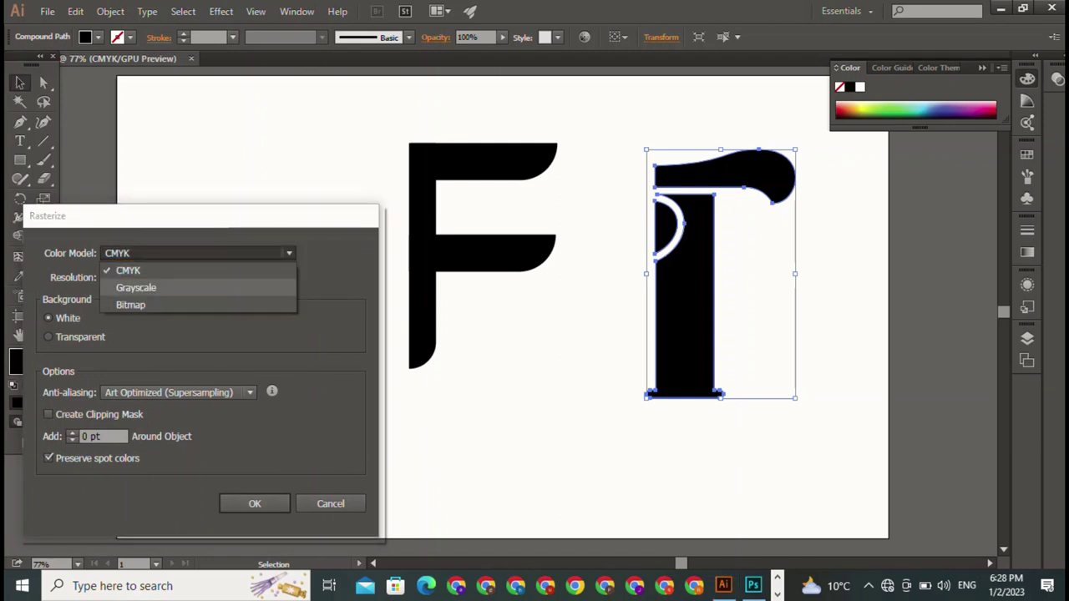
left_click(128, 270)
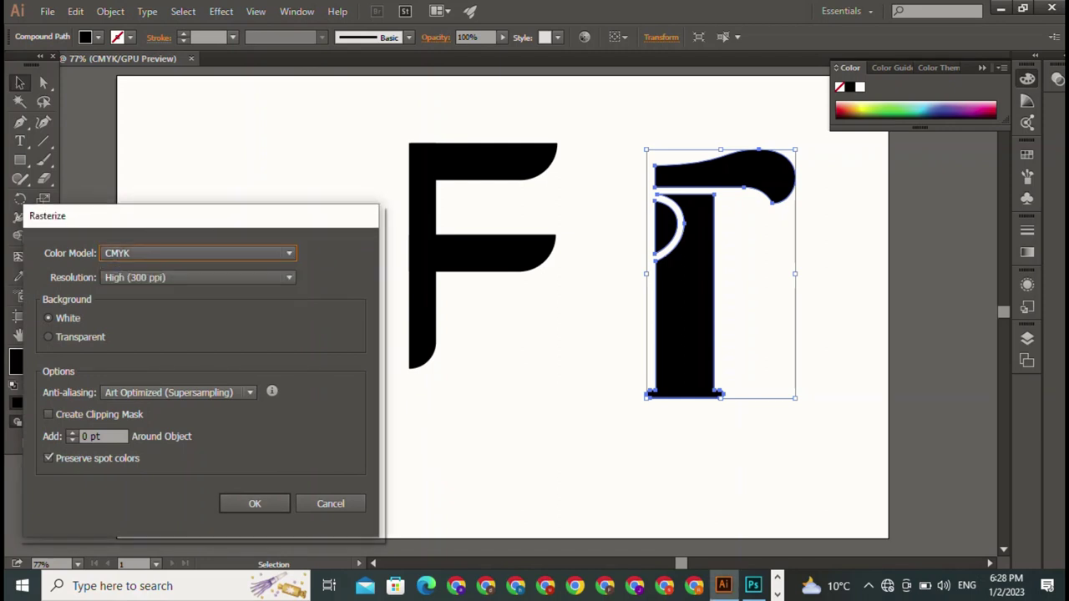
key("Escape")
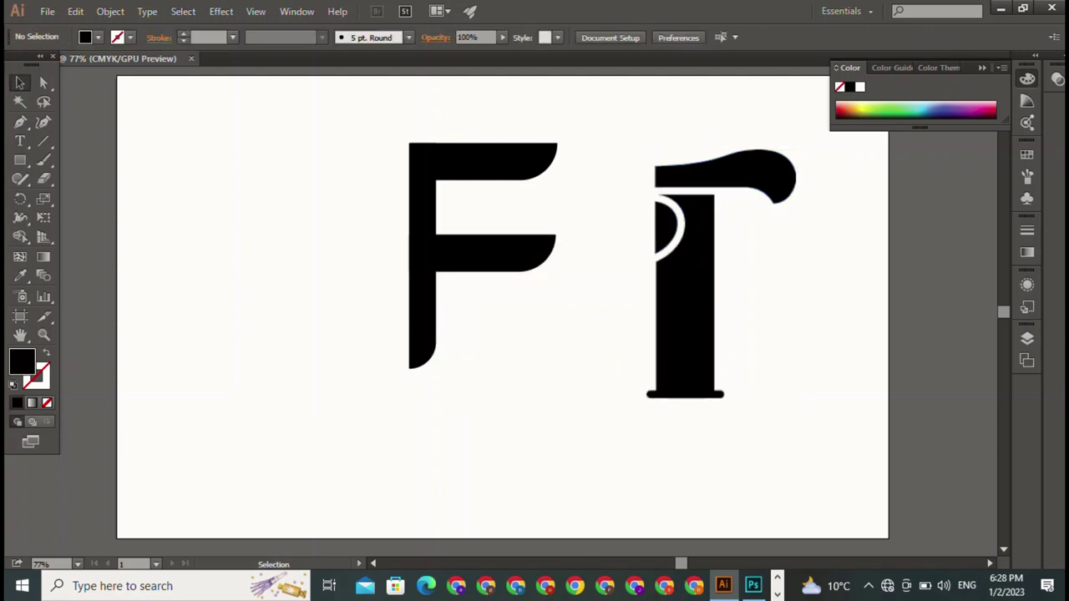
- Shift the rasterized T down-right, then back left and slightly up
left_click_drag(685, 292, 703, 344)
right_click(664, 324)
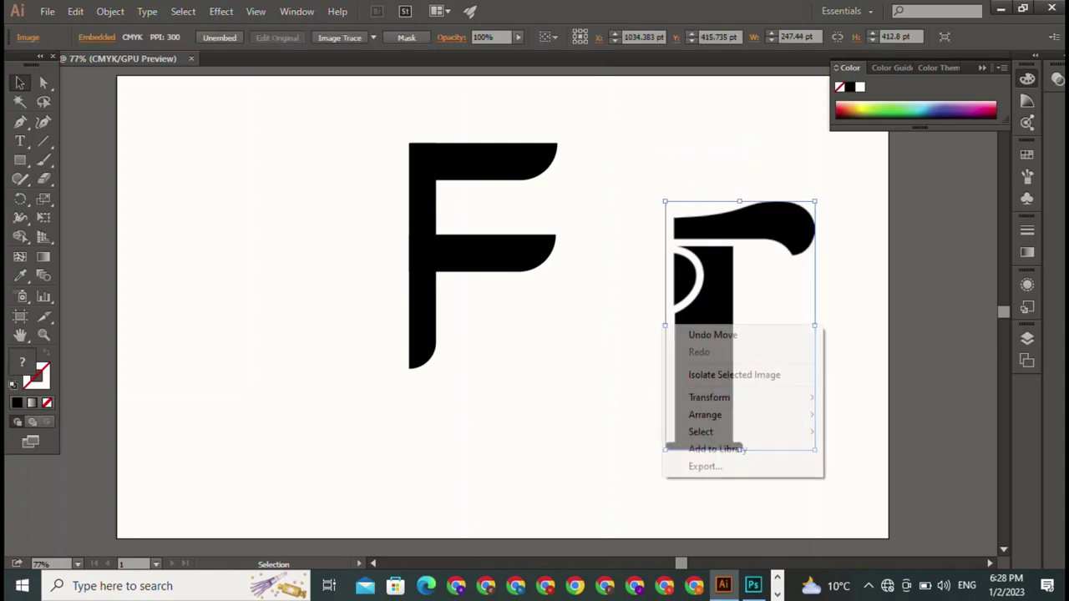
right_click(709, 260)
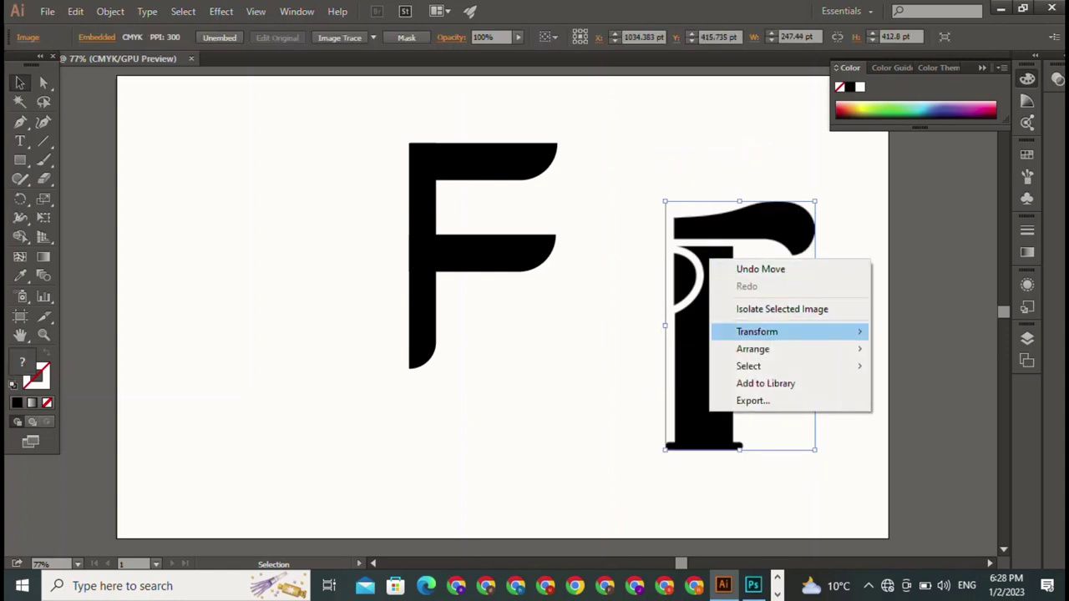
mouse_move(704, 350)
left_mouse_down()
mouse_move(628, 343)
mouse_move(518, 286)
left_mouse_up()
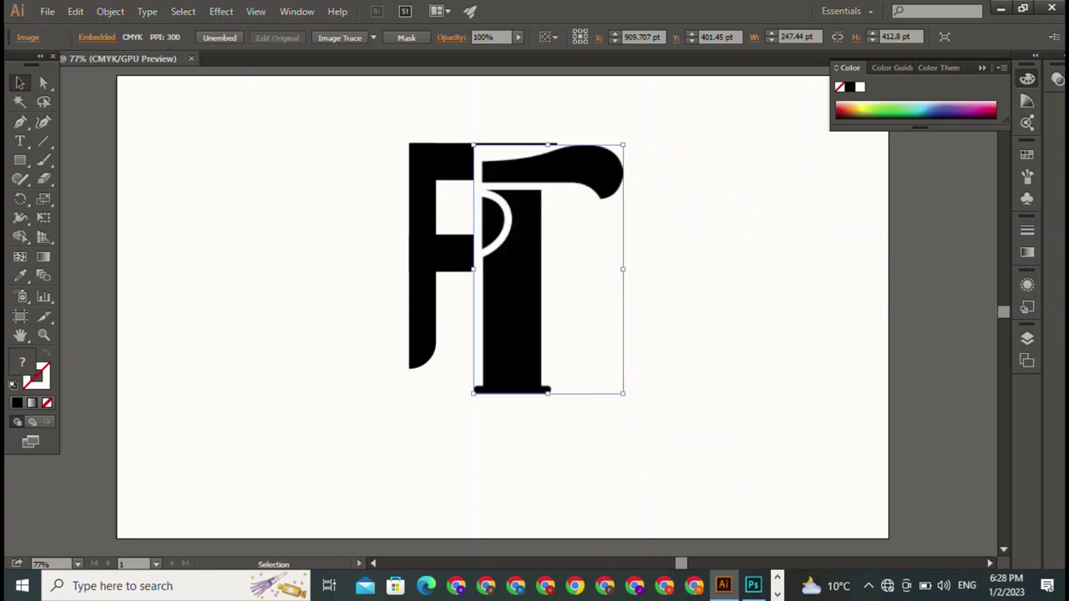
- Marquee-select the ornate T and drag it to the right of the F
key("ctrl+shift+a")
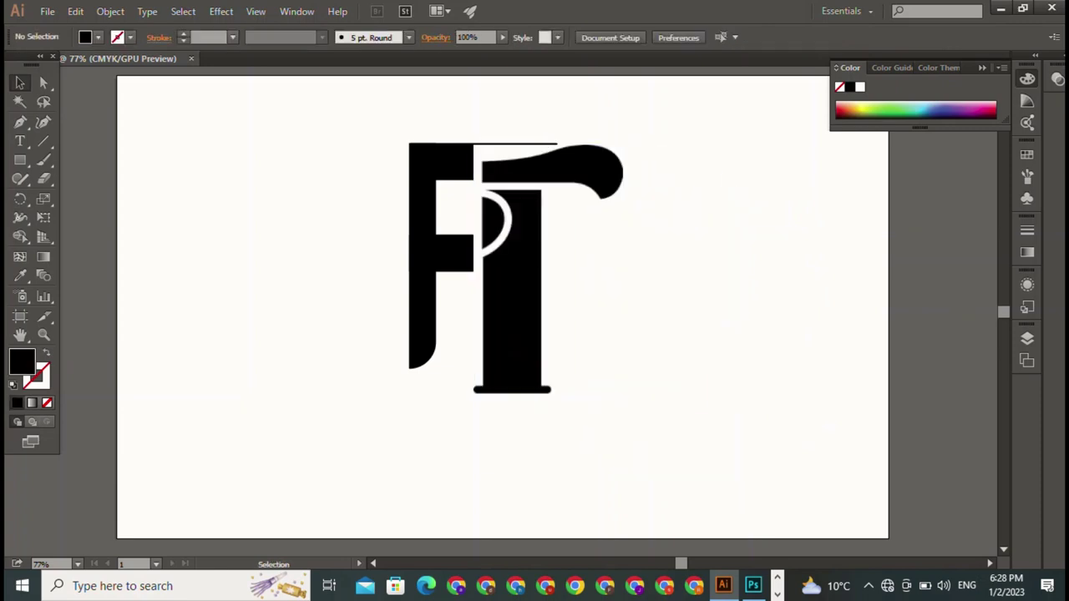
mouse_move(553, 173)
left_mouse_down()
mouse_move(705, 426)
mouse_move(757, 437)
left_mouse_up()
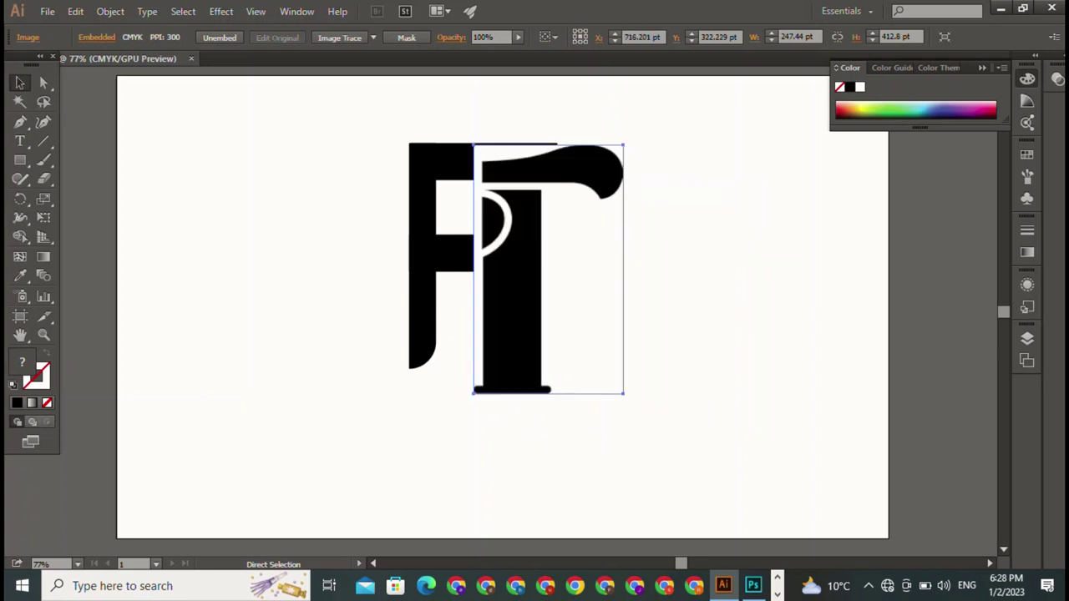
mouse_move(542, 388)
left_mouse_down()
mouse_move(738, 445)
mouse_move(719, 393)
left_mouse_up()
- Drag the T back onto the F, adjusting left and right until its stem overlaps the crossbar ends
left_click(720, 393)
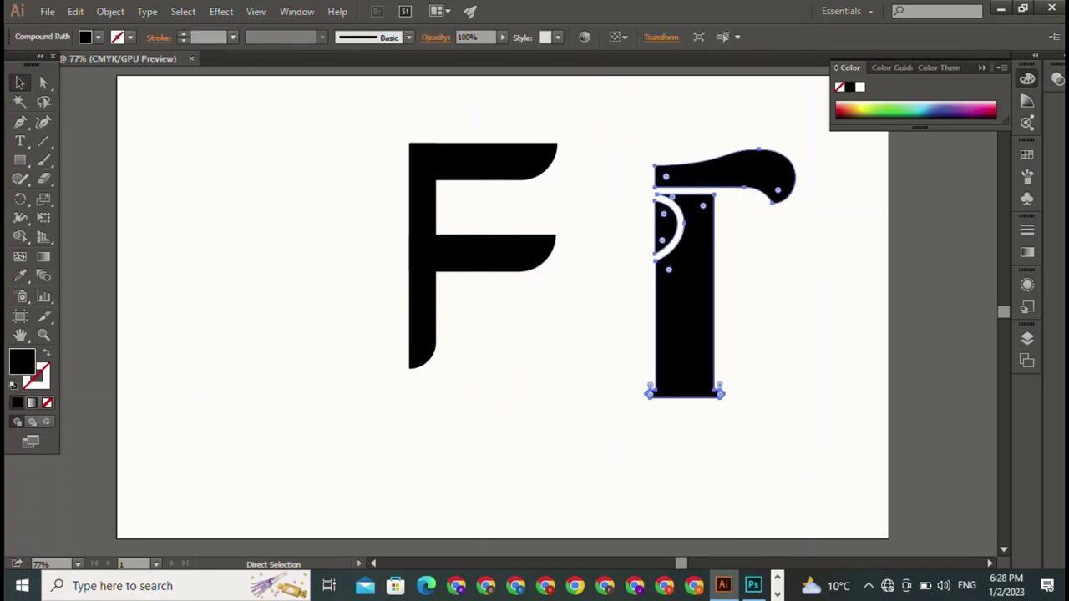
key("ctrl+shift+a")
mouse_move(685, 292)
left_mouse_down()
mouse_move(577, 310)
mouse_move(451, 259)
mouse_move(599, 262)
mouse_move(557, 265)
left_mouse_up()
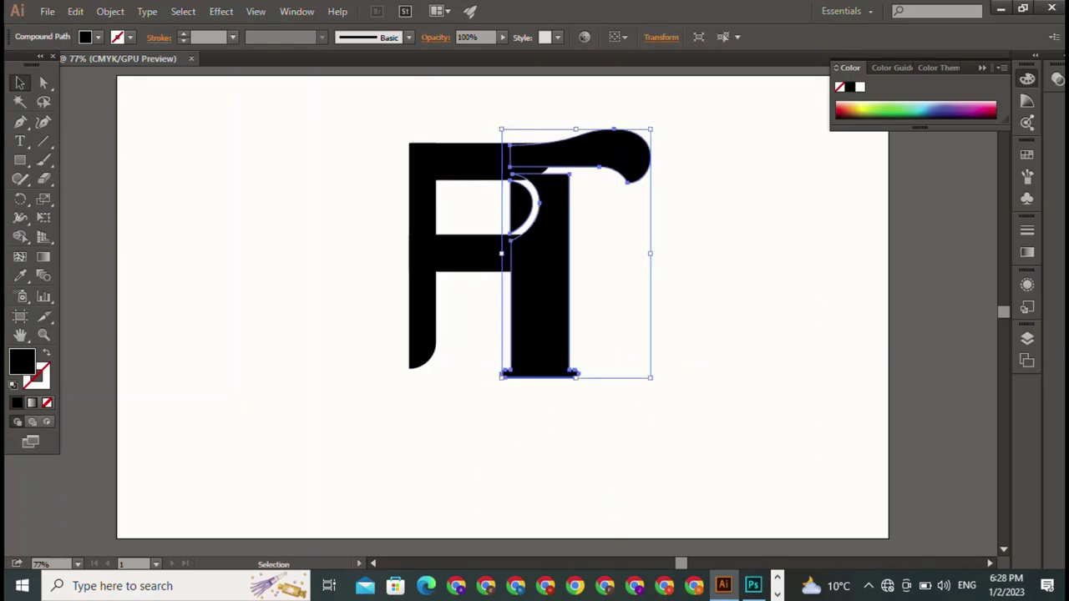
key("ctrl+shift+a")
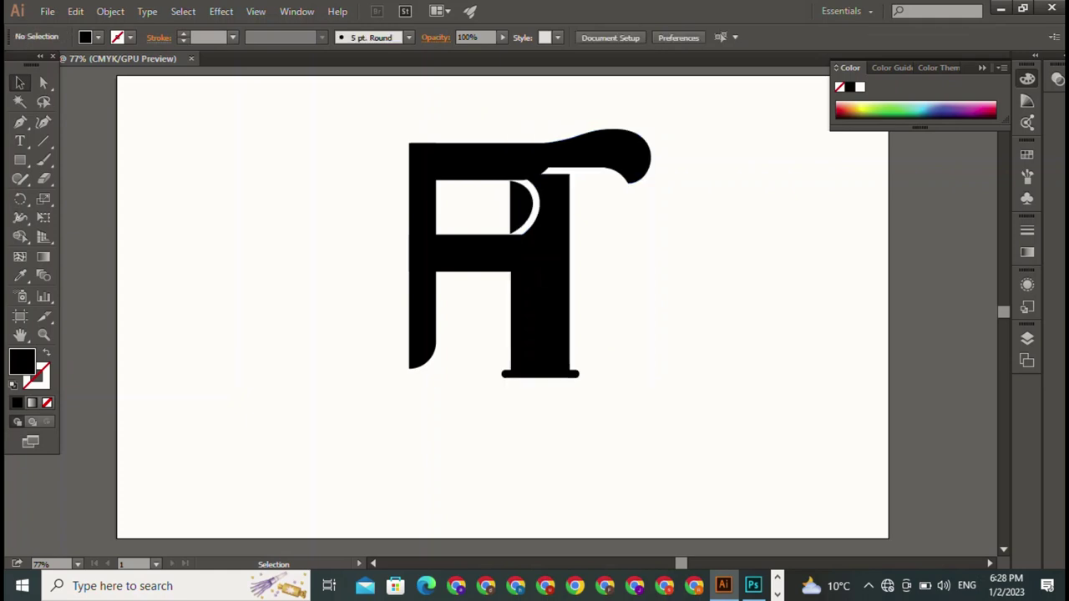
left_click_drag(540, 292, 499, 291)
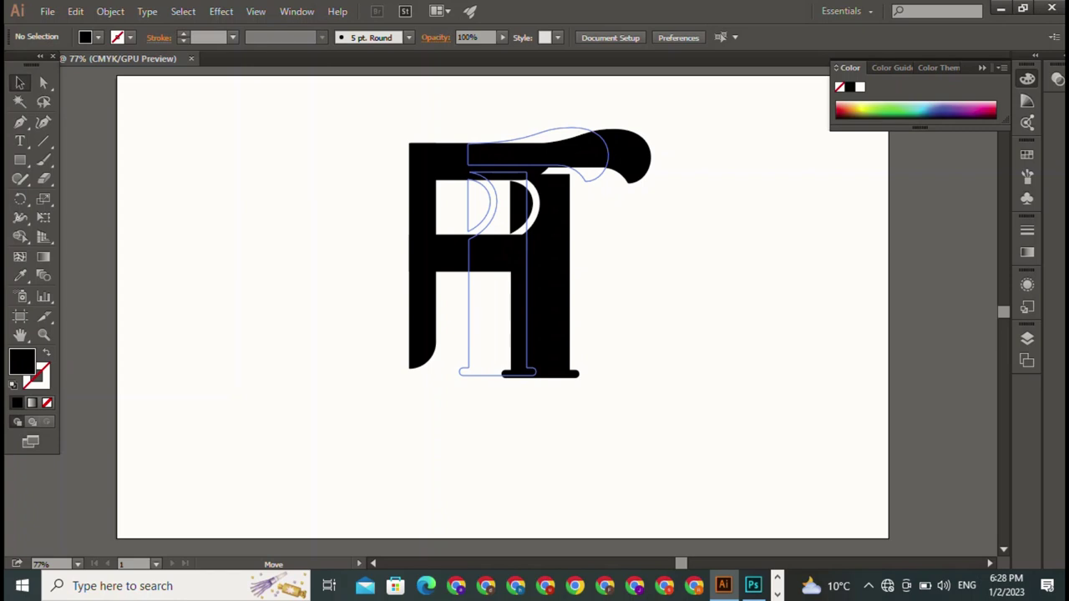
key("ctrl+shift+a")
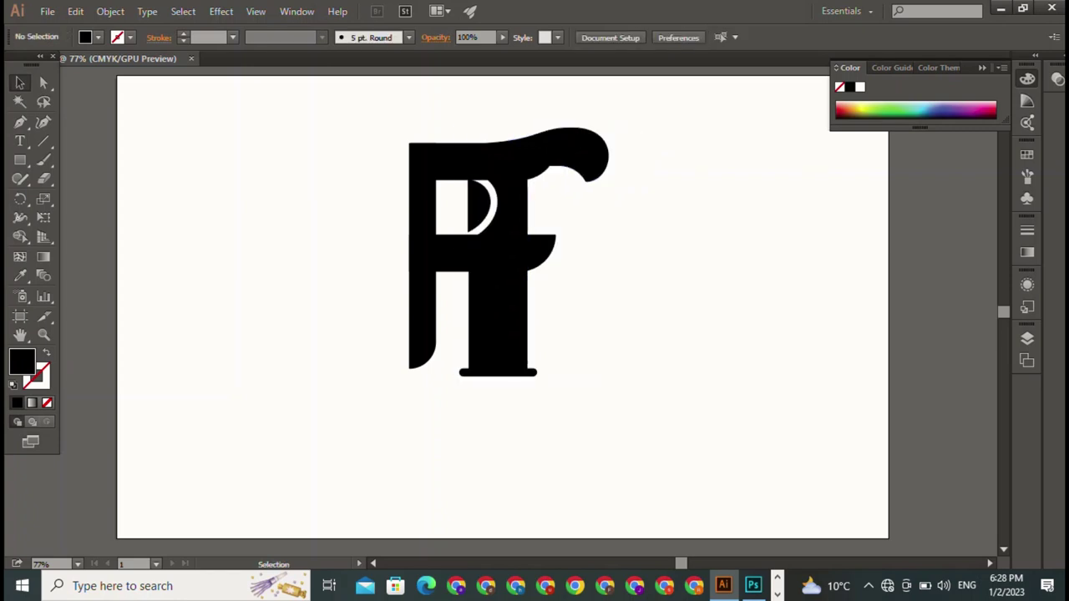
left_click_drag(499, 291, 529, 288)
key("ctrl+shift+a")
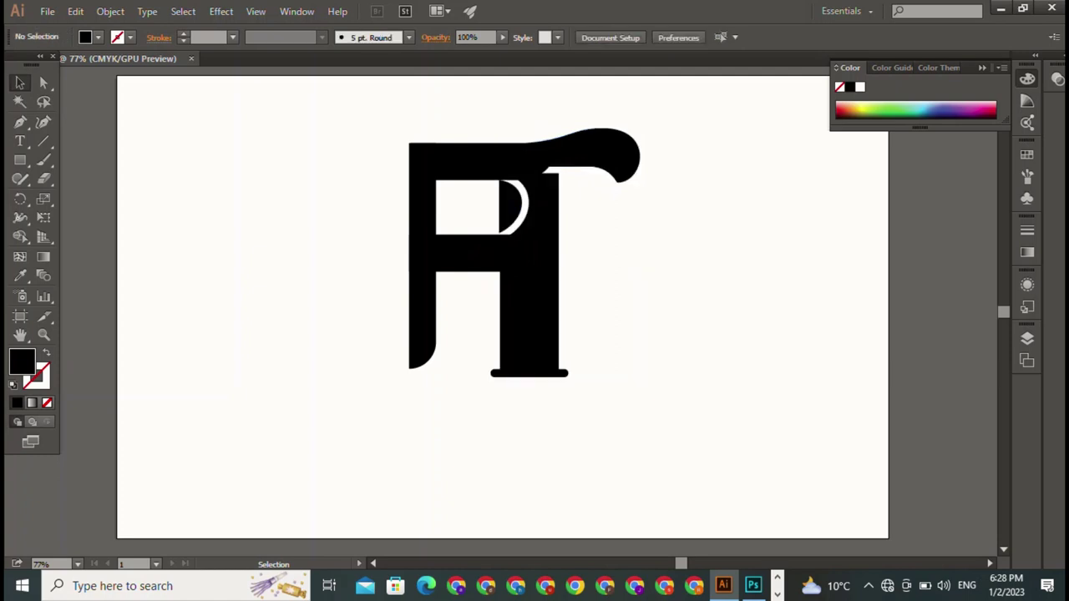
- Select the F's stem and both crossbars and stretch them down to the T's base
left_click_drag(370, 306, 509, 373)
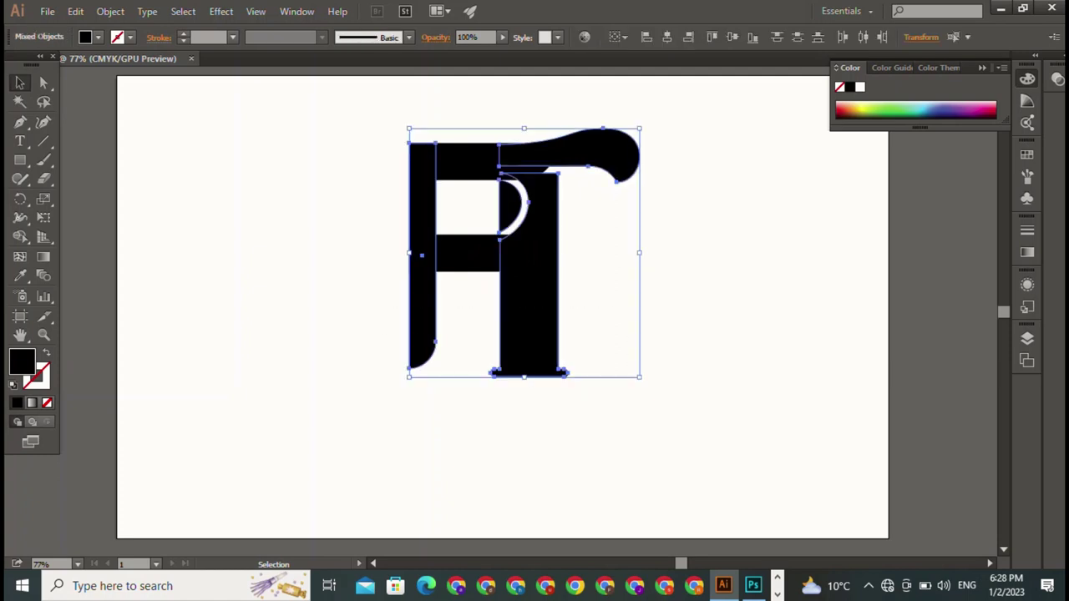
key("ctrl+shift+a")
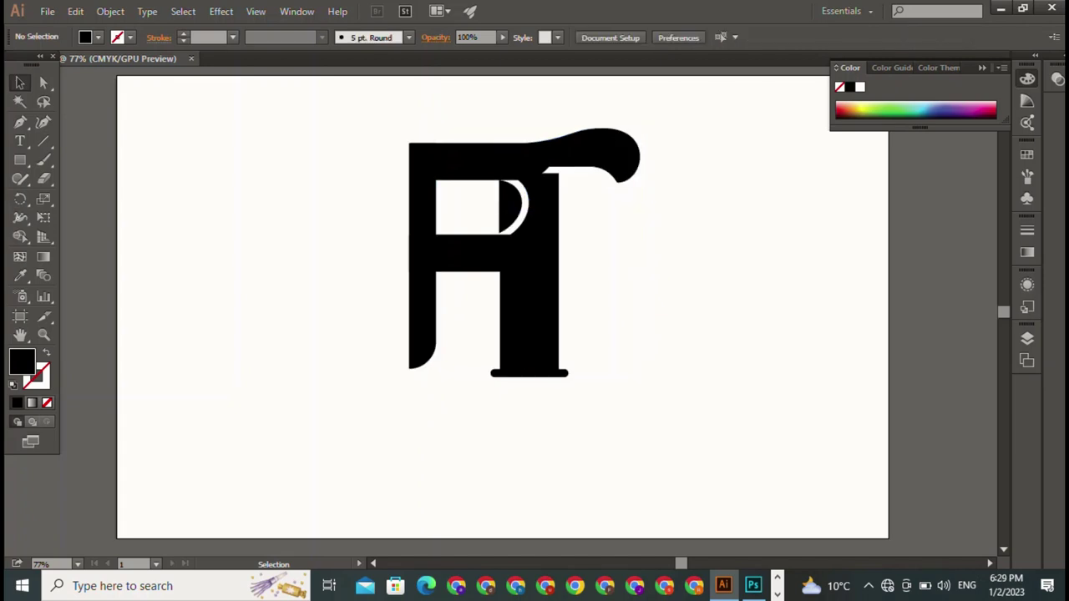
left_click(422, 293)
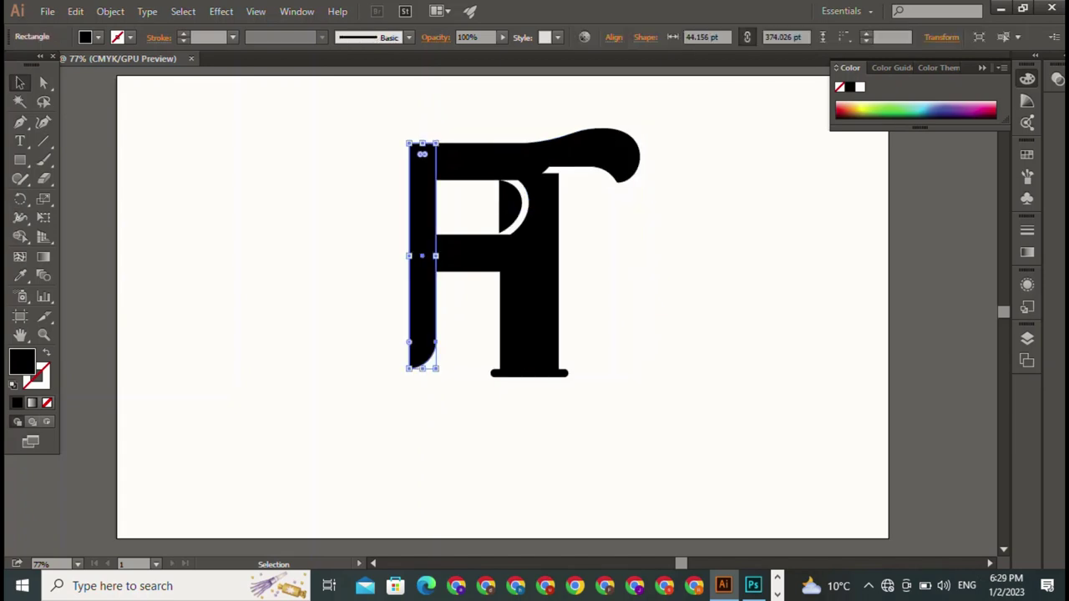
left_click_drag(391, 115, 486, 288)
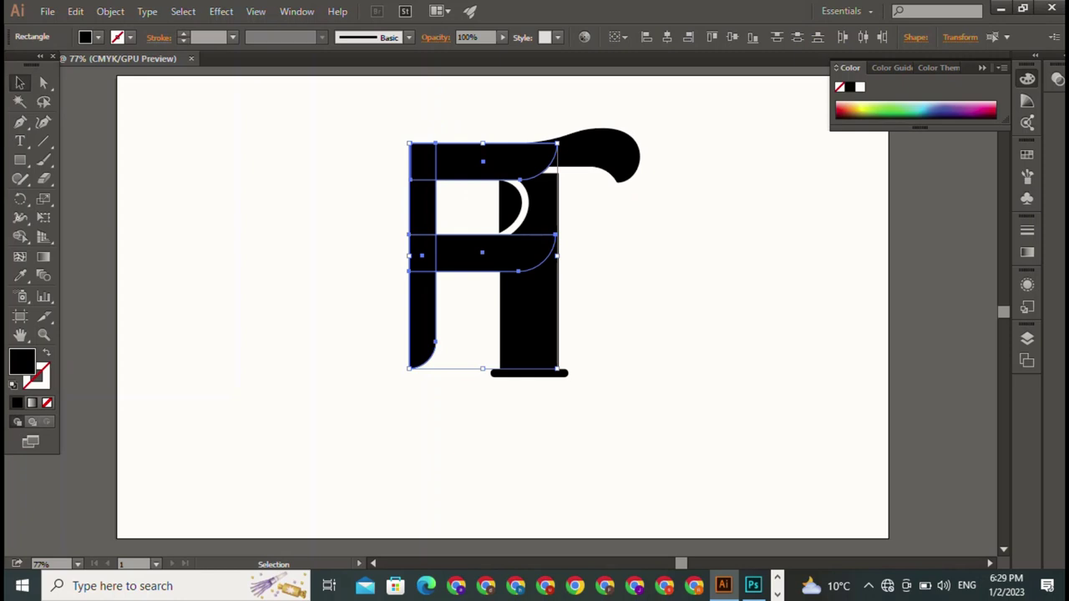
key("a")
key("v")
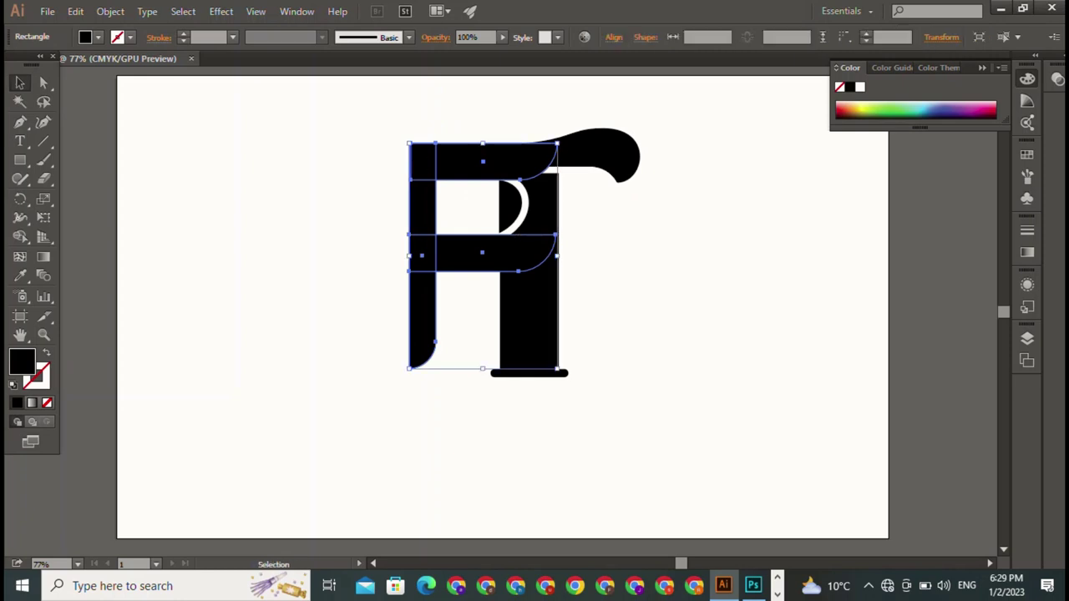
left_click_drag(483, 368, 483, 375)
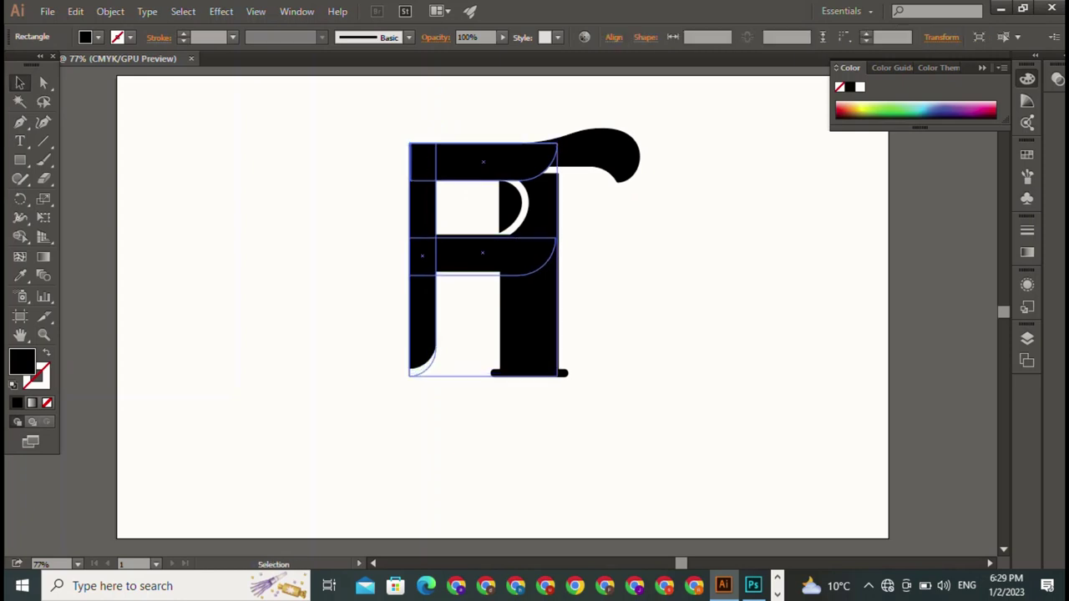
key("ctrl+shift+a")
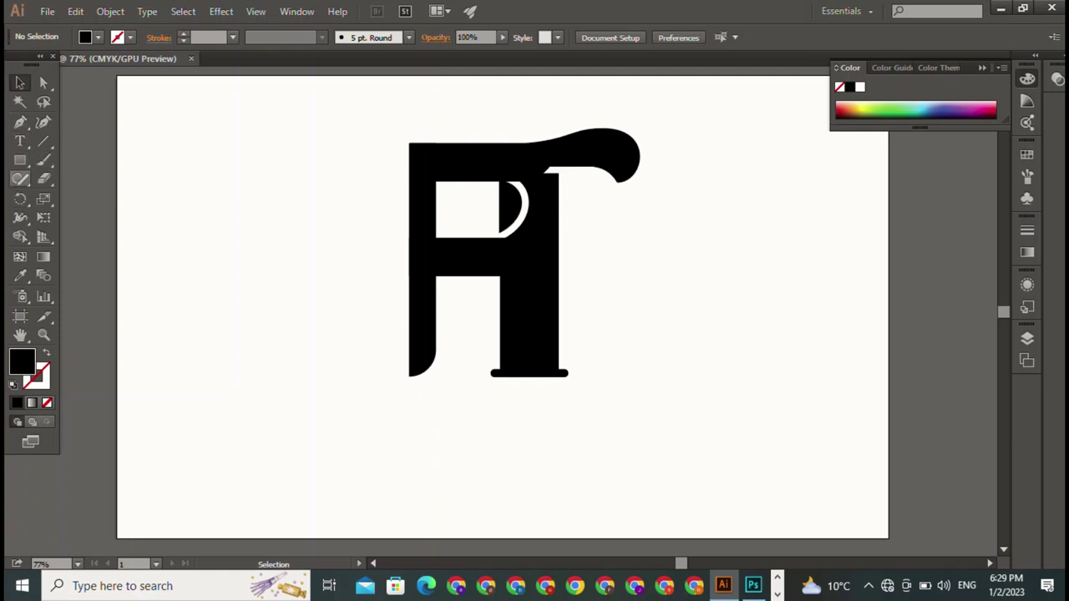
left_click(20, 160)
- Draw a thin wide bar under the letters and lower it slightly below their bases
left_click_drag(336, 371, 688, 376)
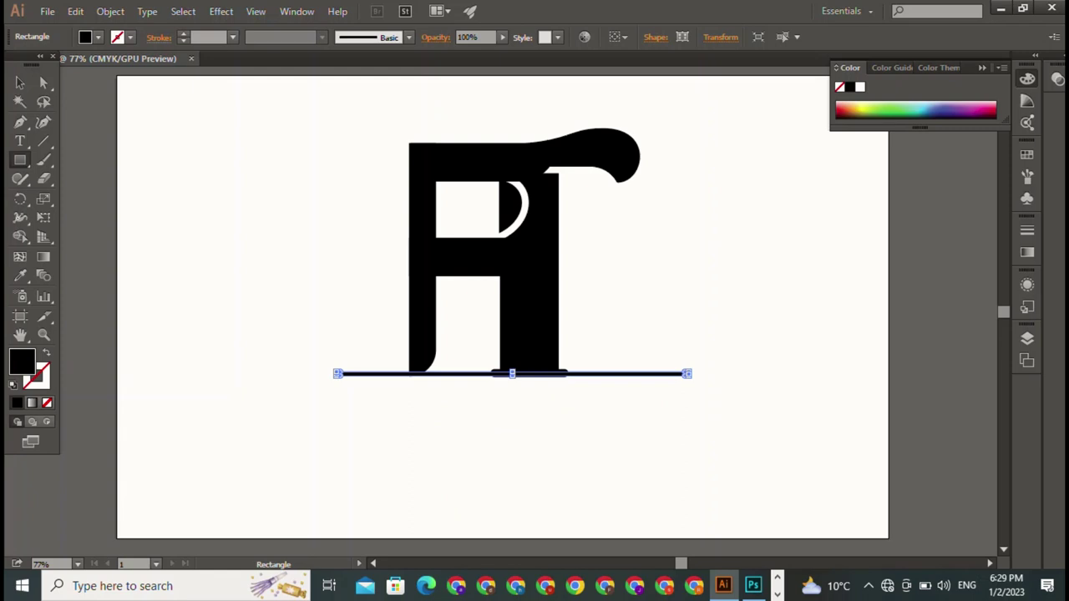
key("v")
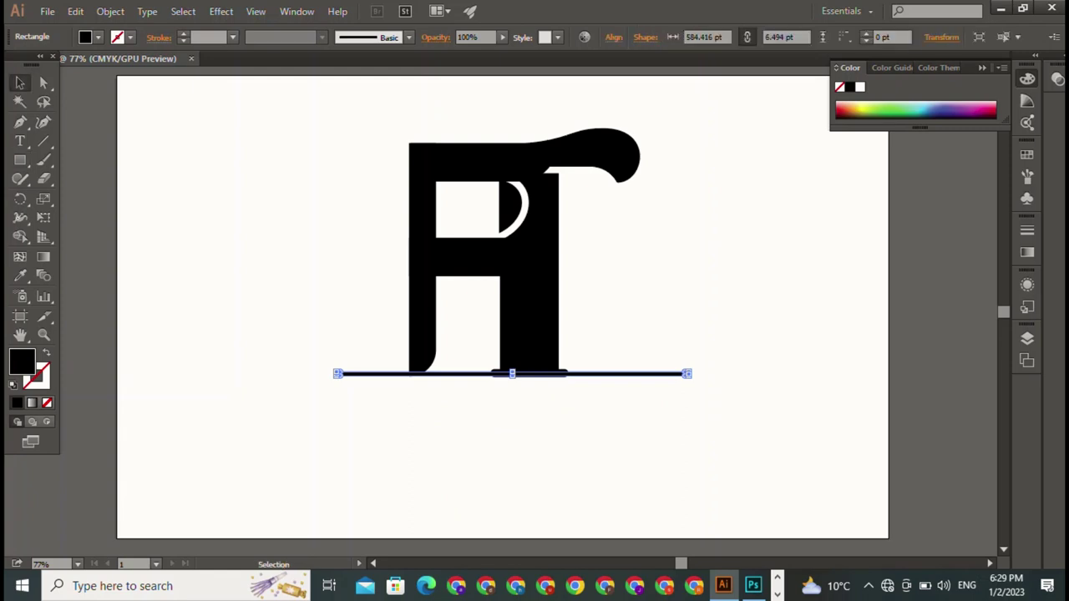
left_click_drag(585, 373, 585, 385)
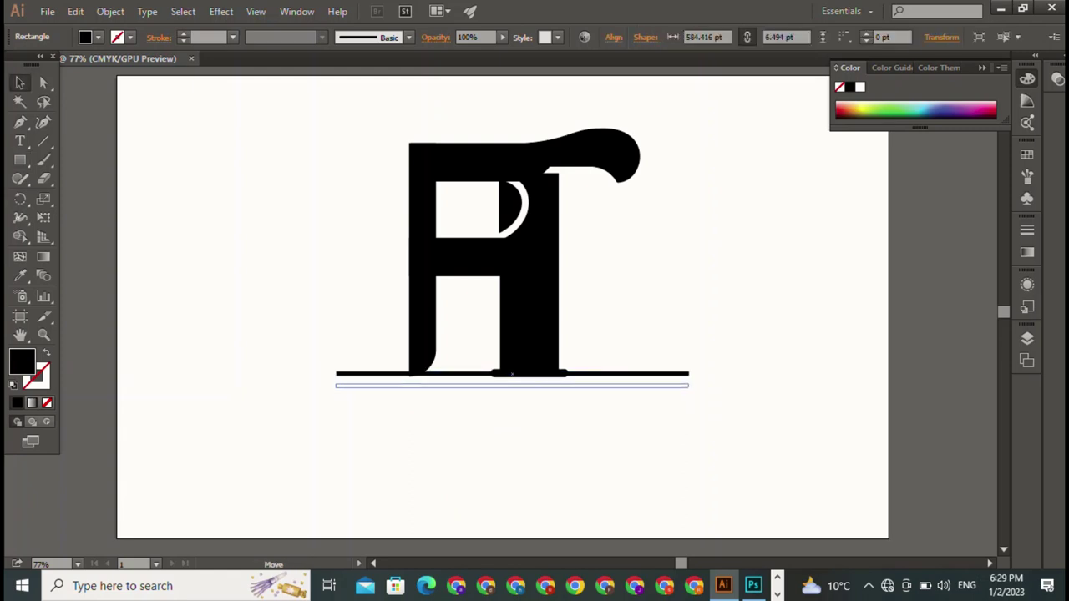
key("ctrl+shift+a")
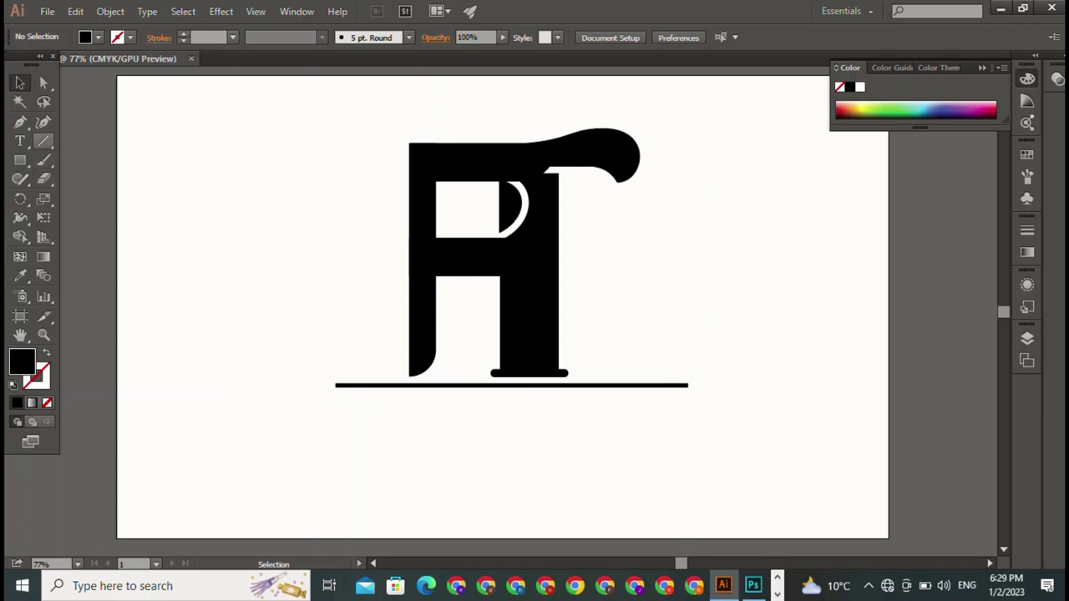
- Type the text 'SPECIALFOR U' at the artboard's top-left
left_click(20, 141)
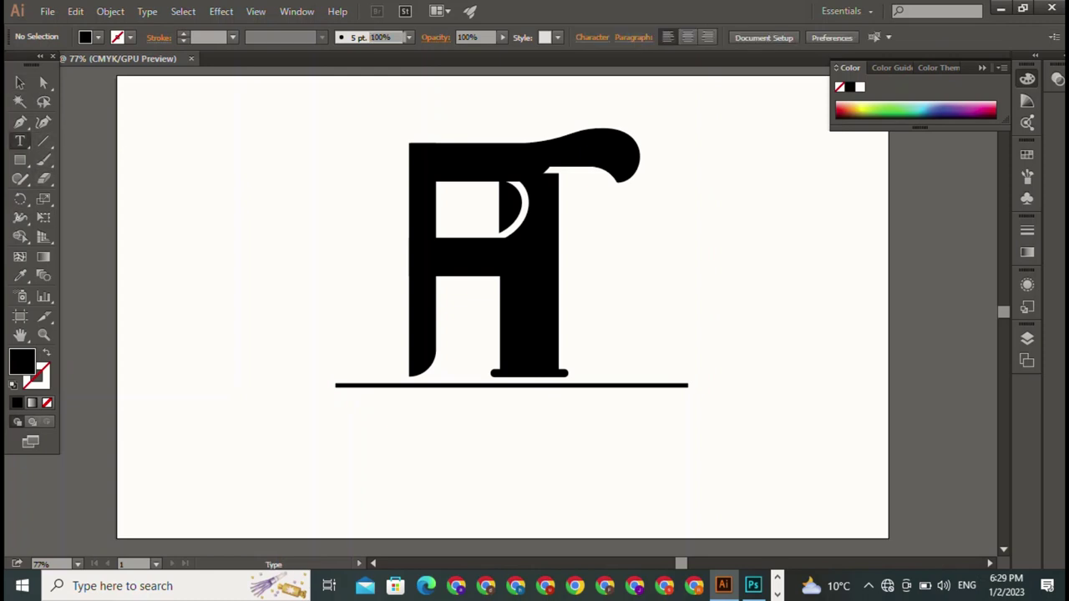
left_click(126, 148)
type("APE")
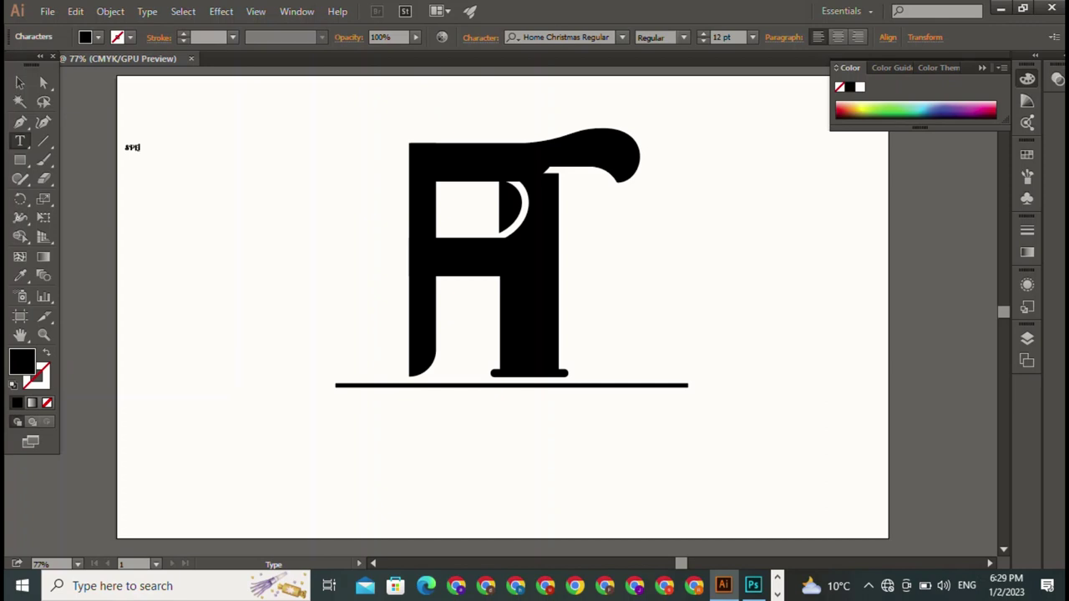
key("BackSpace")
key("BackSpace")
key("BackSpace")
type("A")
type("P")
type("T")
type("E")
type("C")
type("L")
type("F")
type("OR")
type(" U")
- Enlarge the text proportionally to about 48.75 pt
left_click(20, 82)
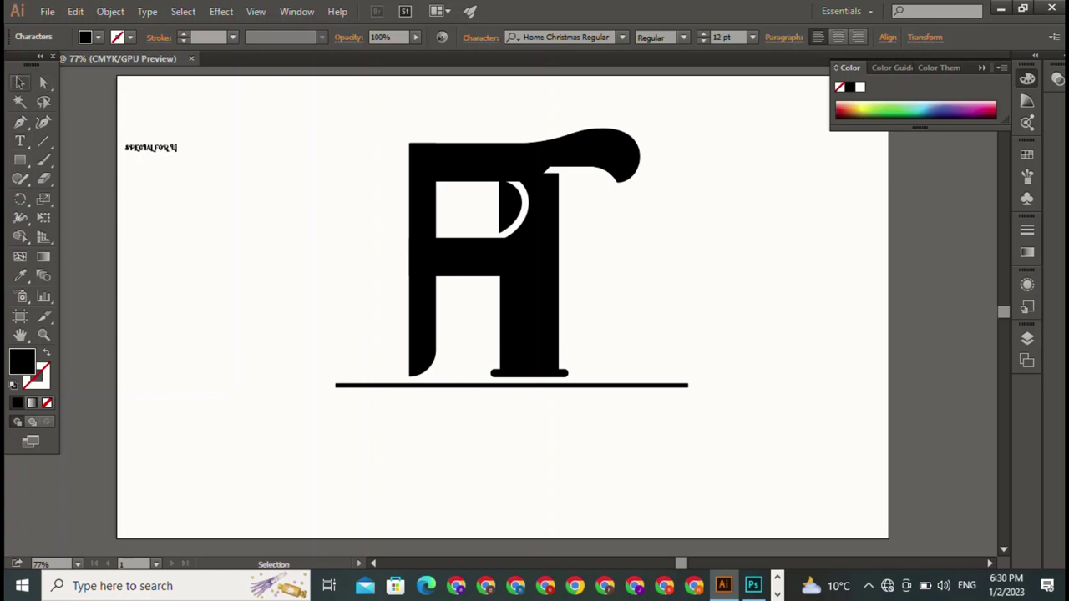
key("shift")
left_click_drag(176, 154, 396, 183)
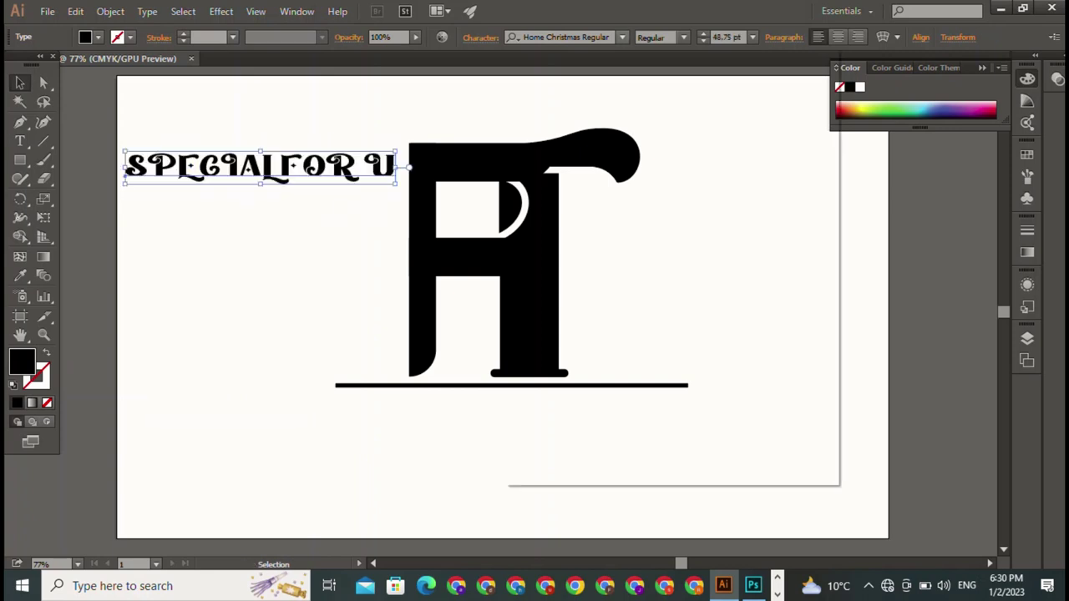
- Try Lithos Pro, then set the text to Letter Gothic Std in Medium style
left_click(621, 37)
key("Down")
key("Down")
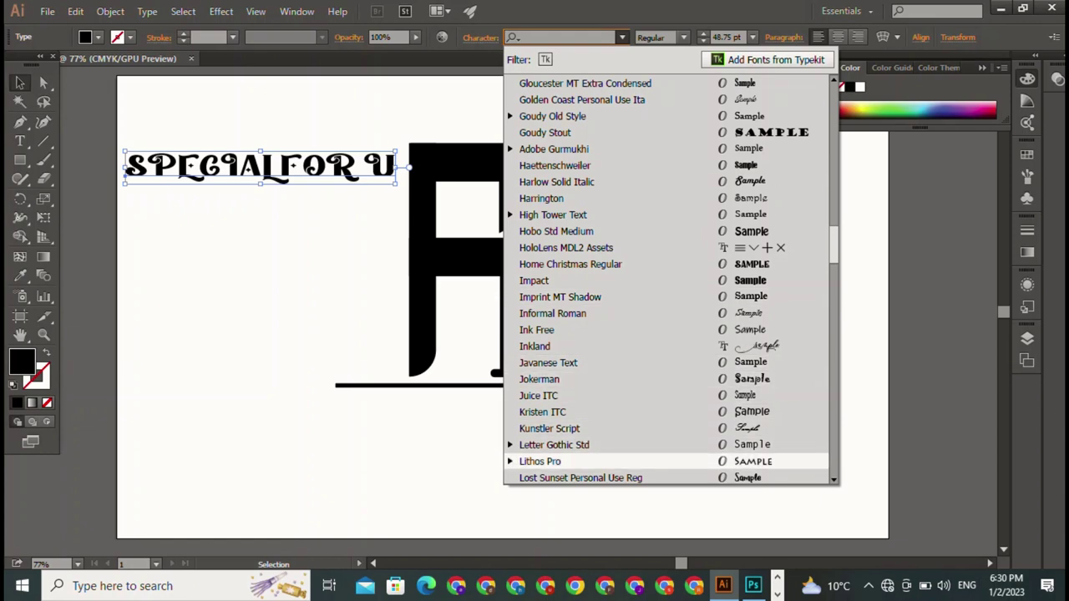
key("Return")
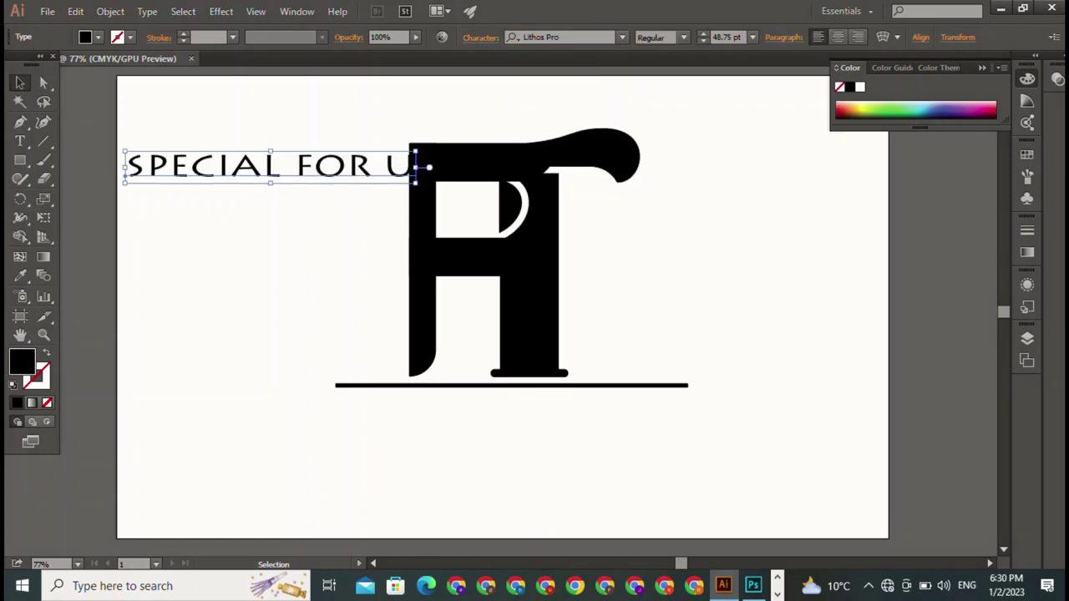
key("BackSpace")
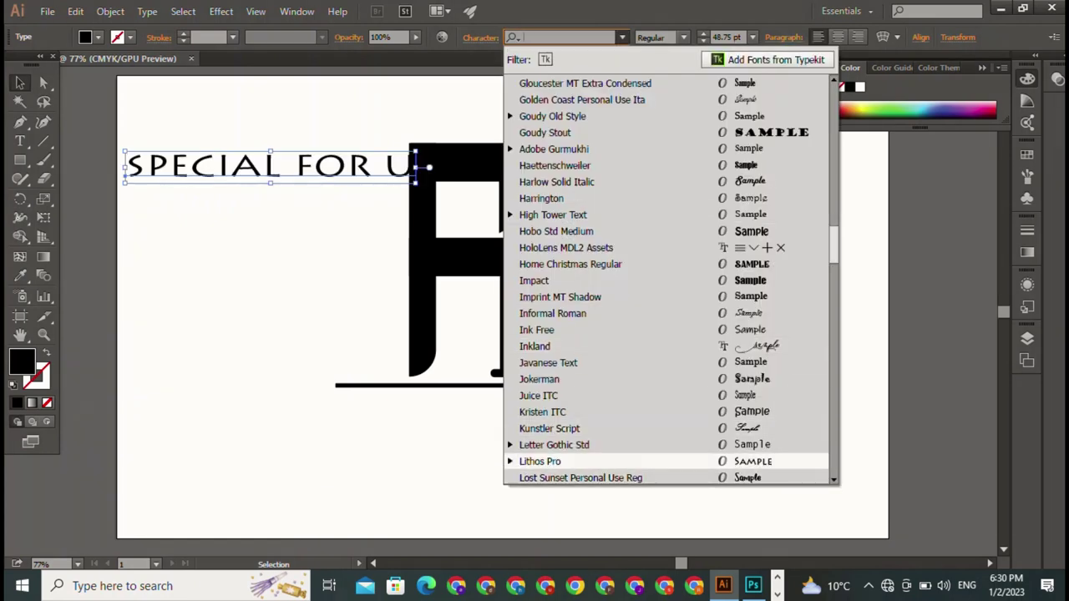
key("Up")
key("Up")
key("Down")
key("Return")
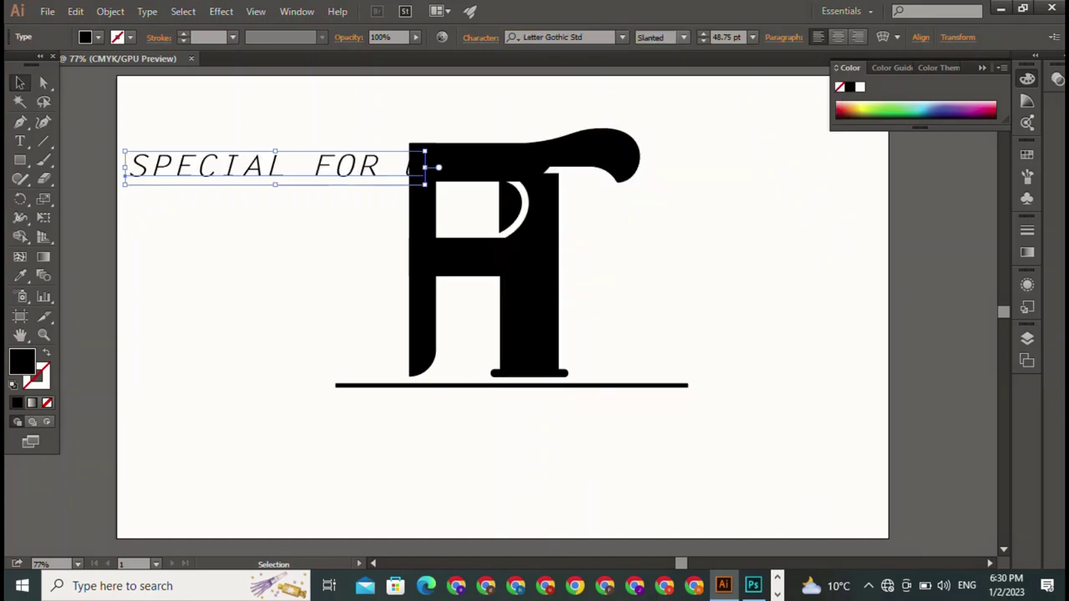
left_click(683, 36)
left_click(660, 70)
key("Up")
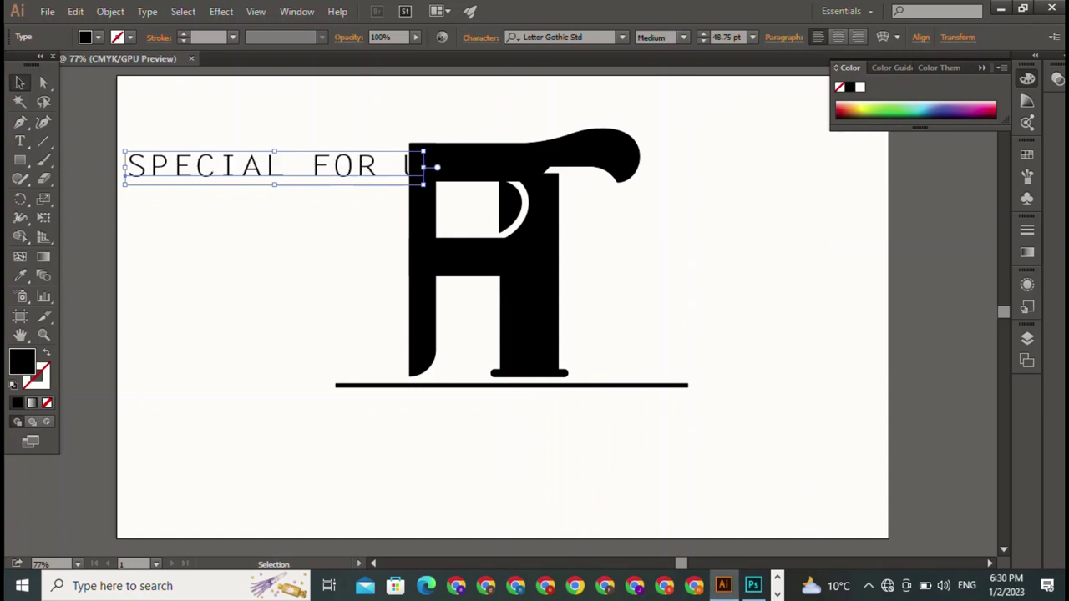
- Move the tagline so it sits centred just below the thin bar
left_click_drag(275, 165, 509, 409)
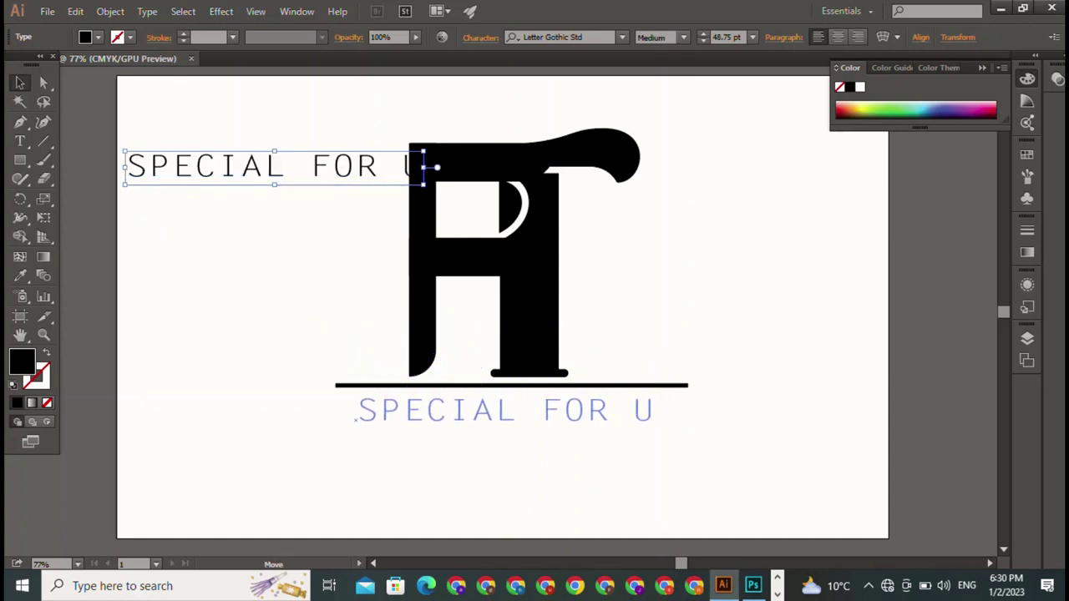
key("ctrl+shift+a")
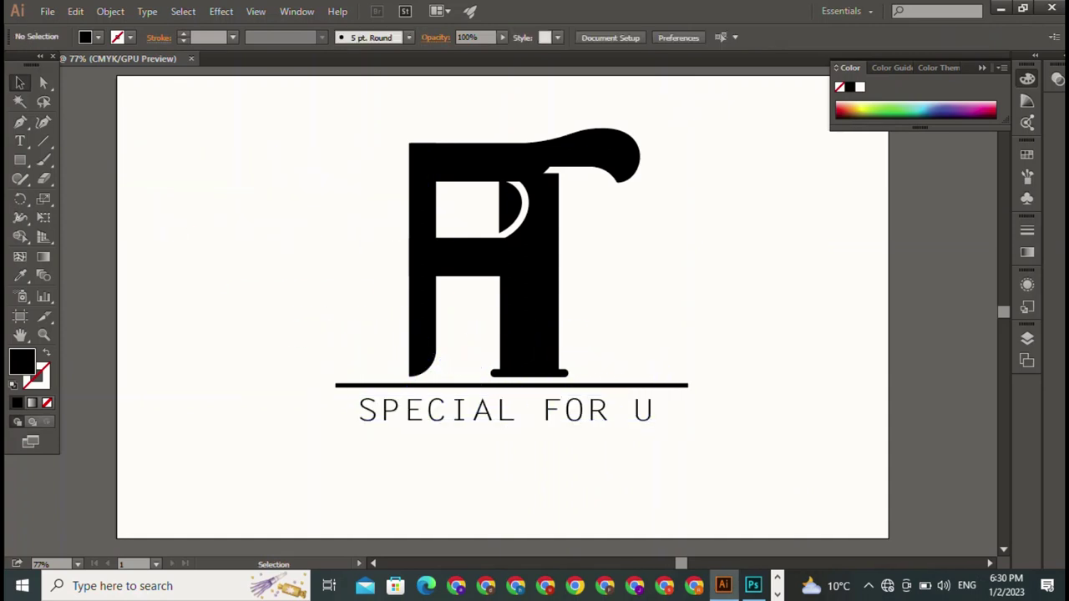